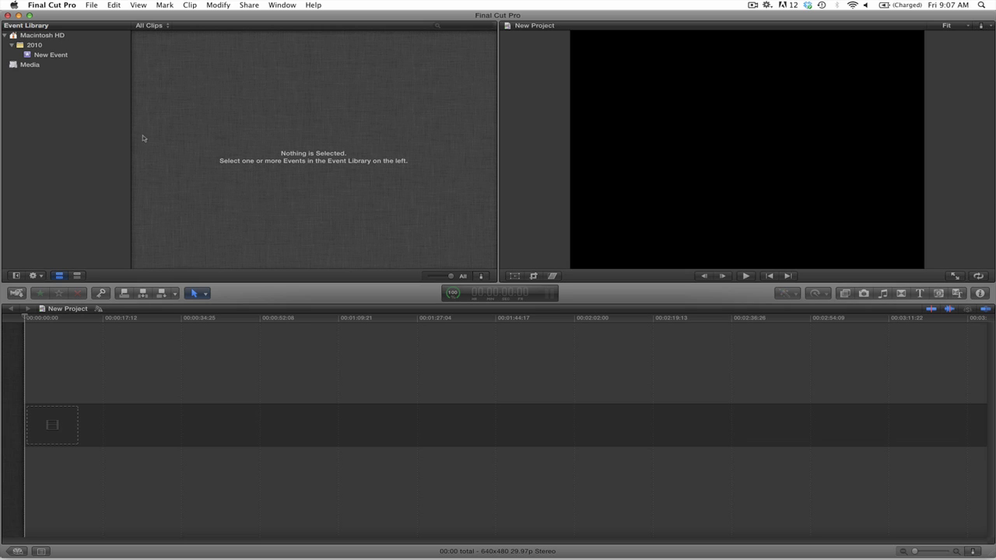
Step: Select New Event in the Event Library as the destination for imported media
left_click(48, 55)
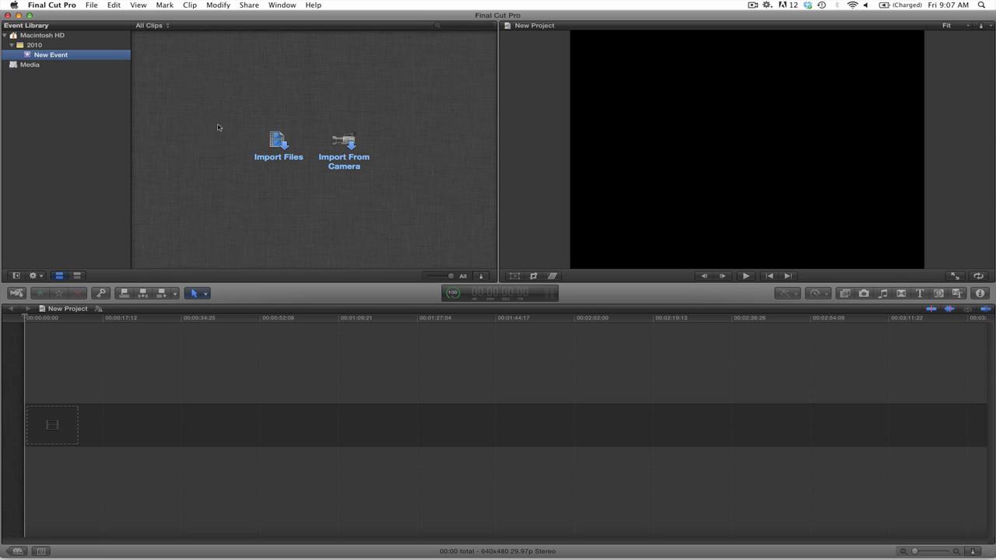
Step: Choose clips 091_K1, 091_D2 and 091_D1 for import
left_click(274, 141)
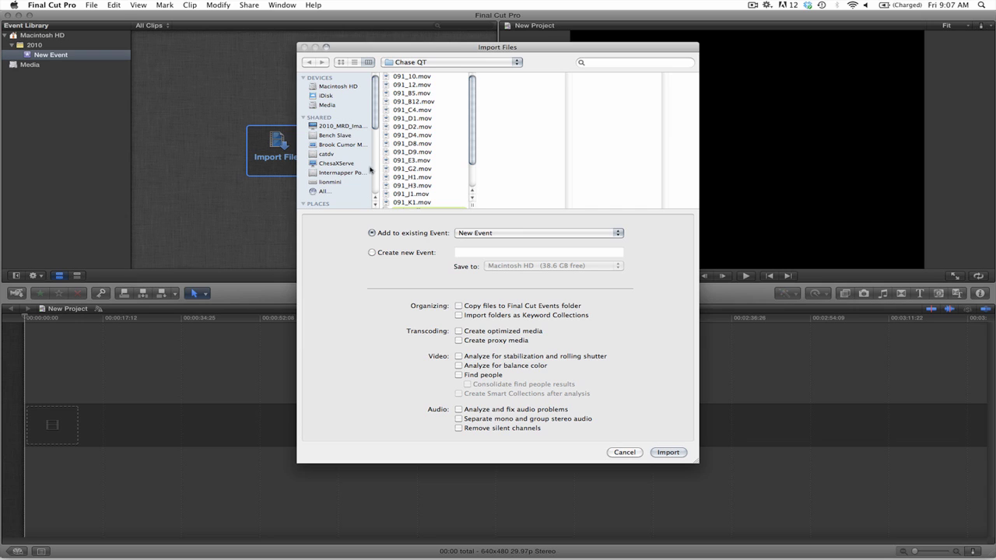
left_click(387, 204)
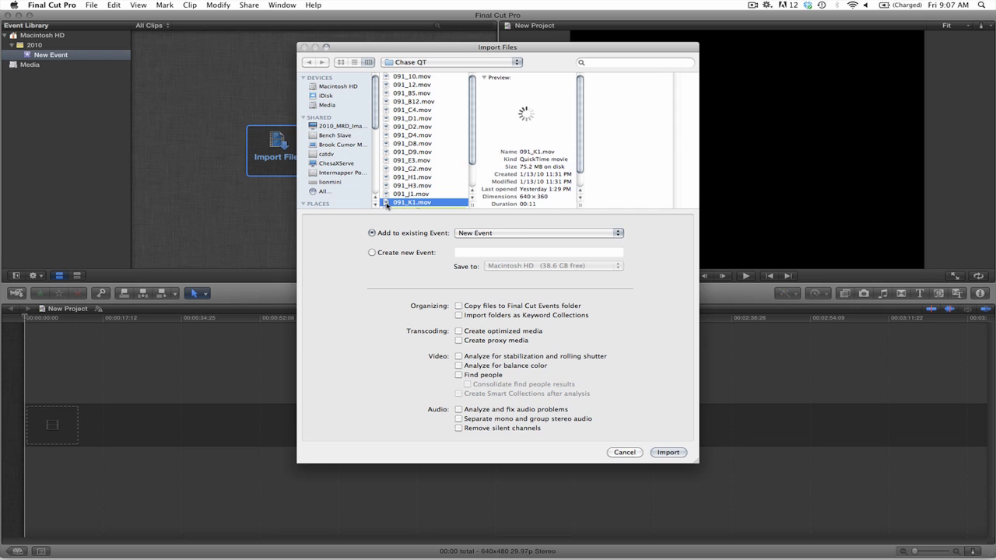
left_click(403, 127, "super")
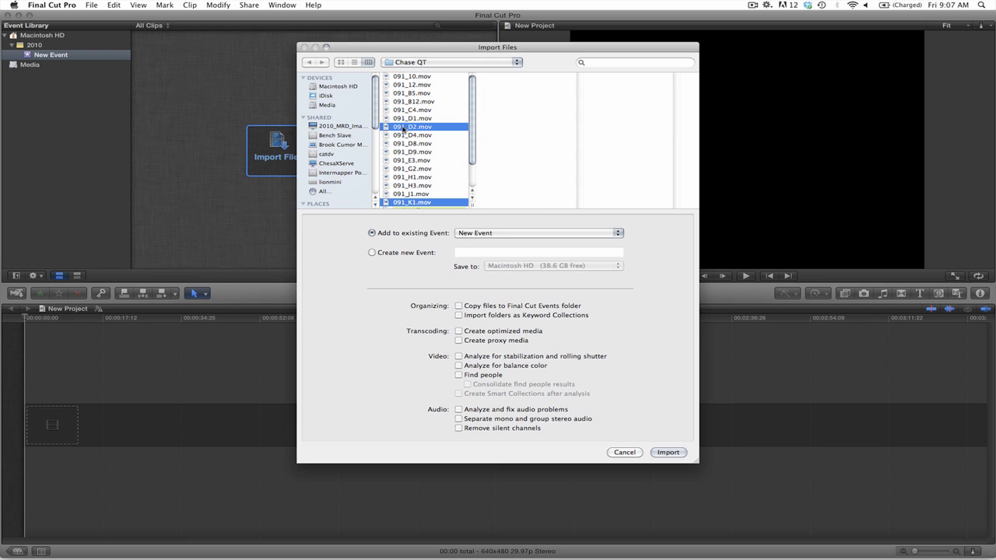
left_click(403, 119, "super")
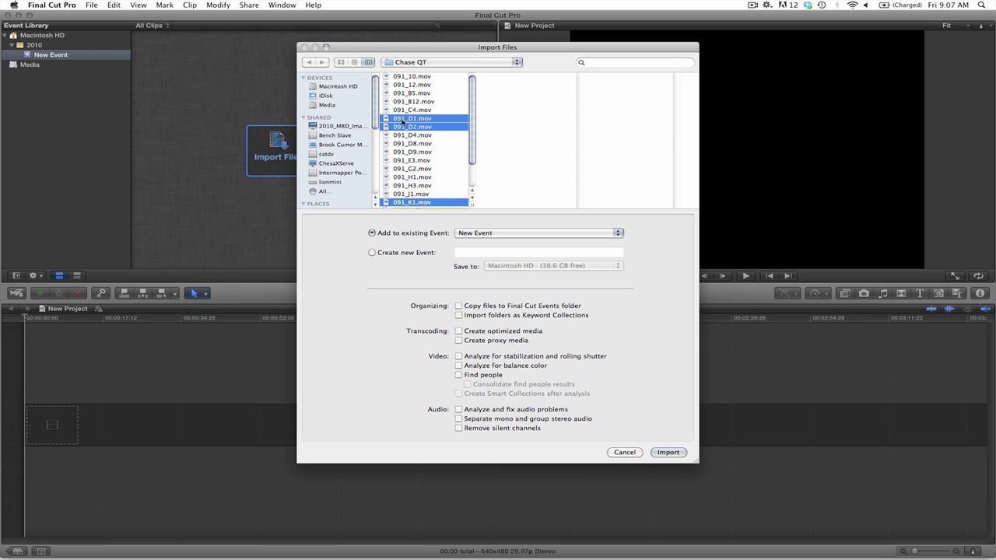
Step: Import into a new event named 'The Chase' saved to Macintosh HD
left_click(373, 253)
left_click(472, 253)
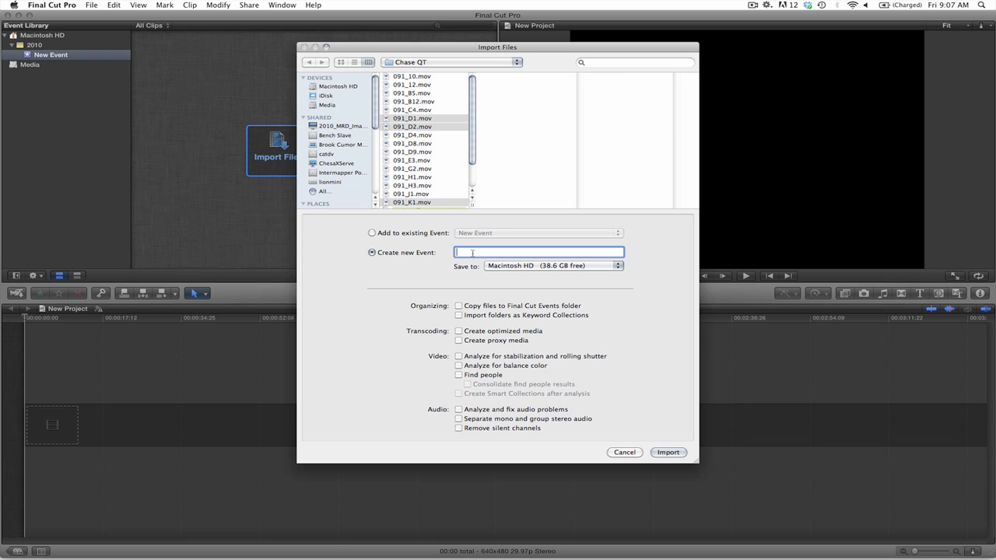
type("The Chase")
left_click(619, 267)
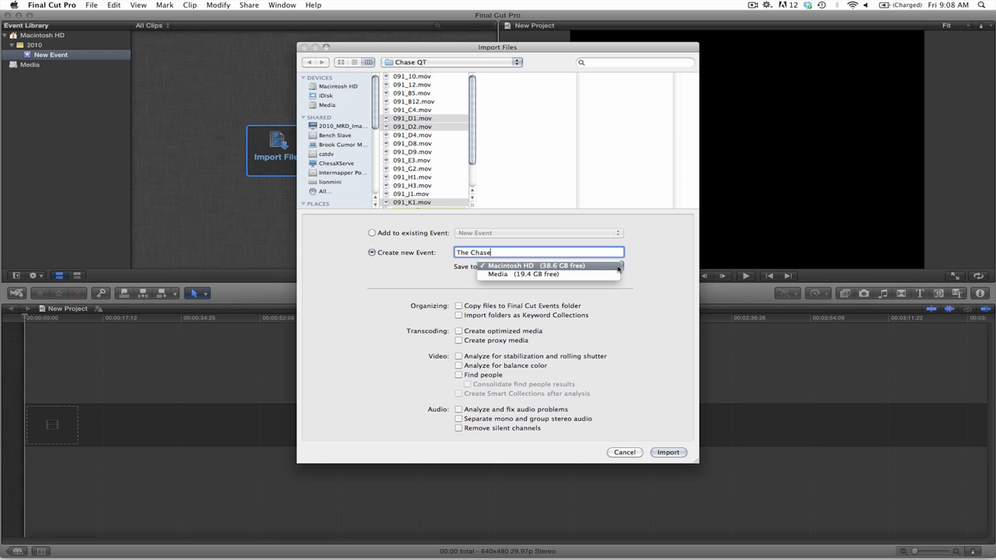
left_click(517, 268)
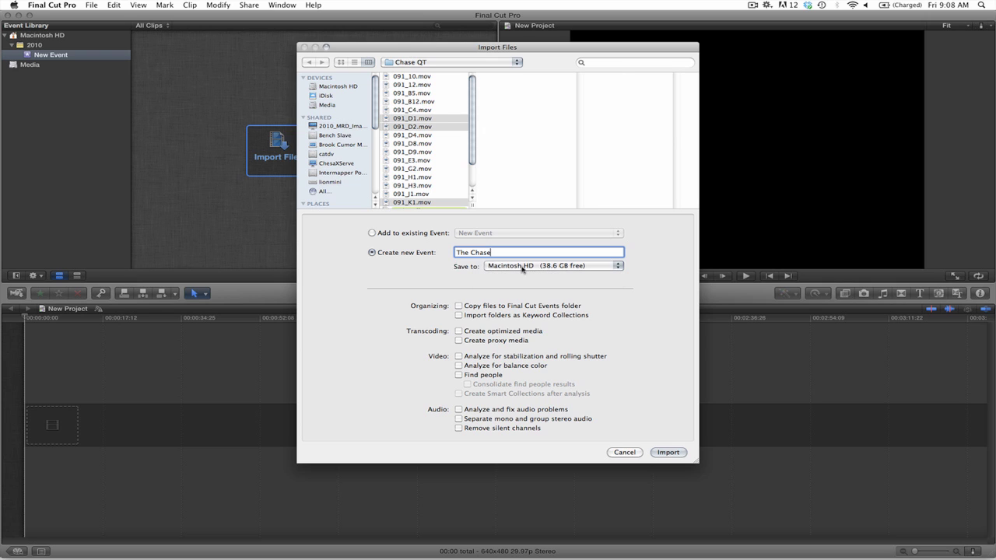
Step: Import the three clips into The Chase and turn off audio skimming
left_click(668, 452)
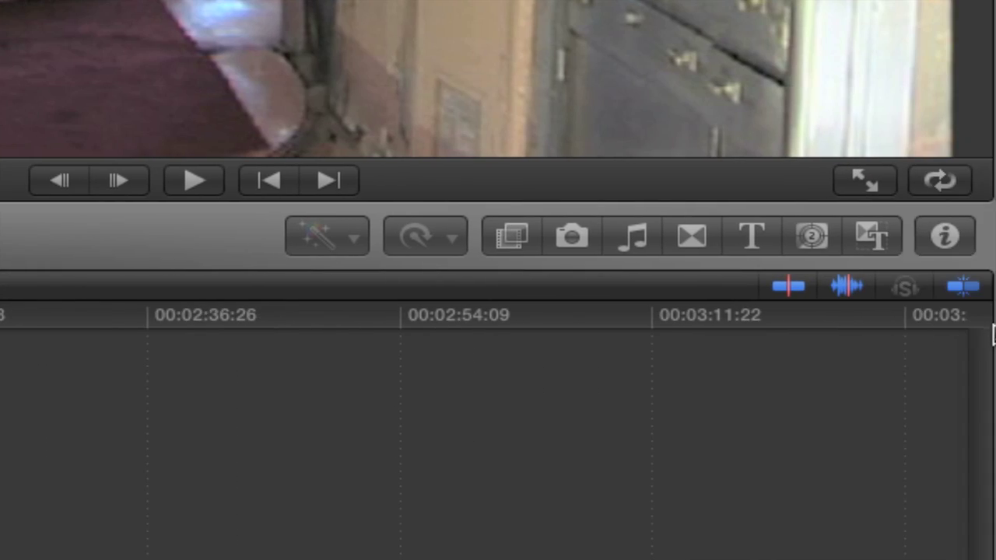
left_click(849, 285)
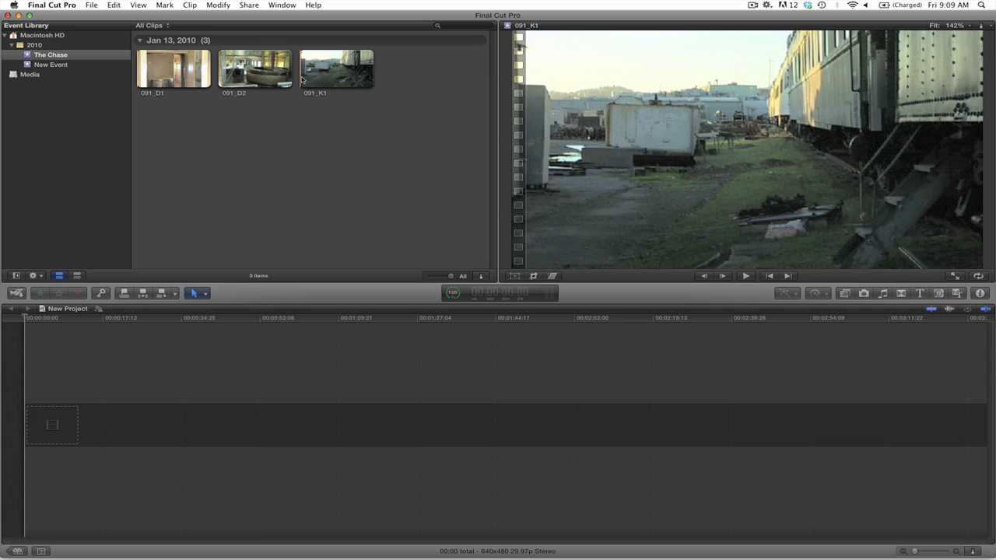
Step: Select 091_K1 and adjust its range start, leaving about 10:26 selected
left_click(303, 80)
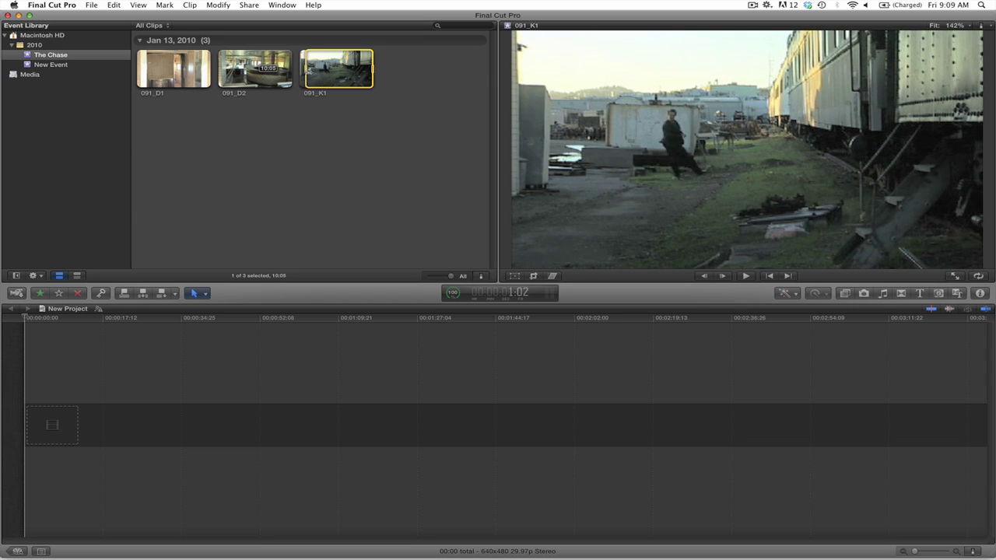
key("i")
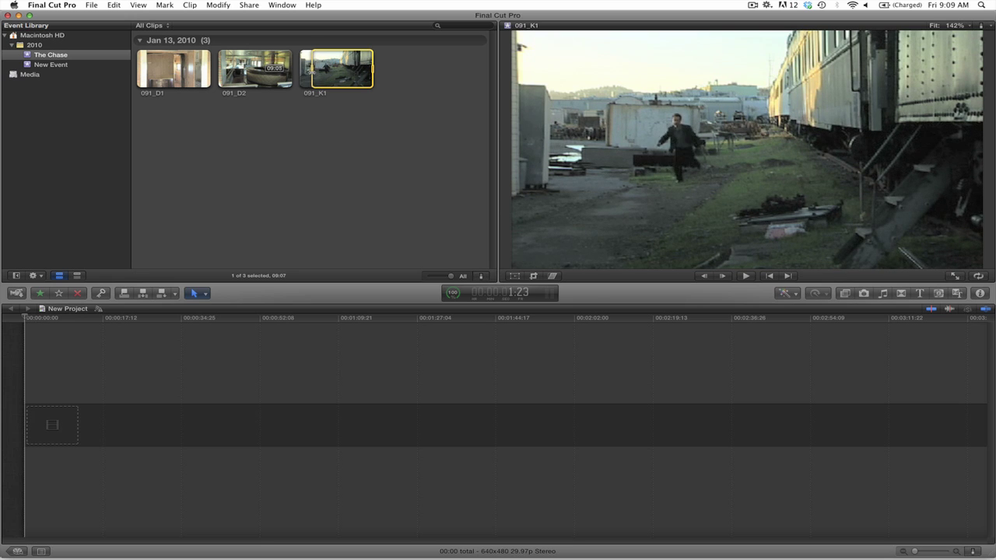
key("i")
key("i")
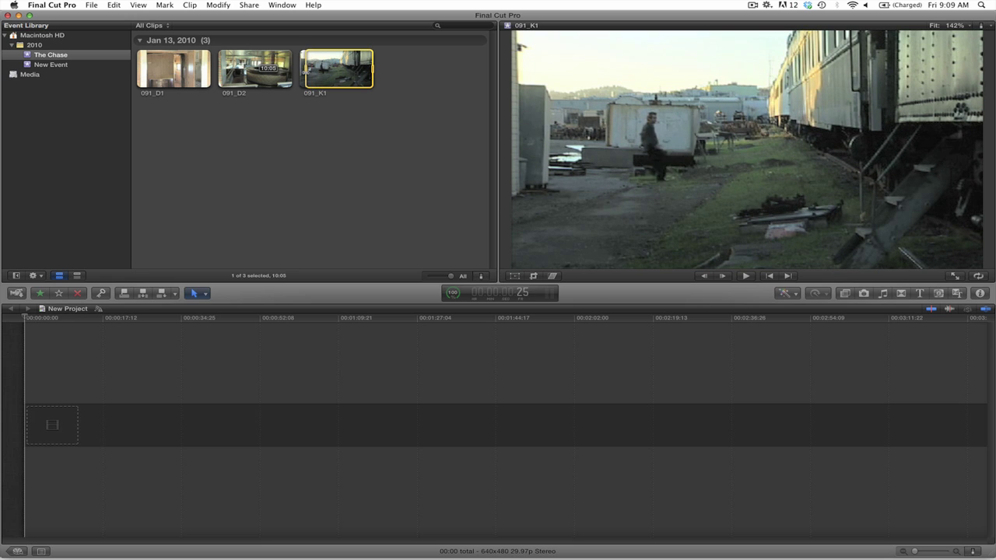
key("i")
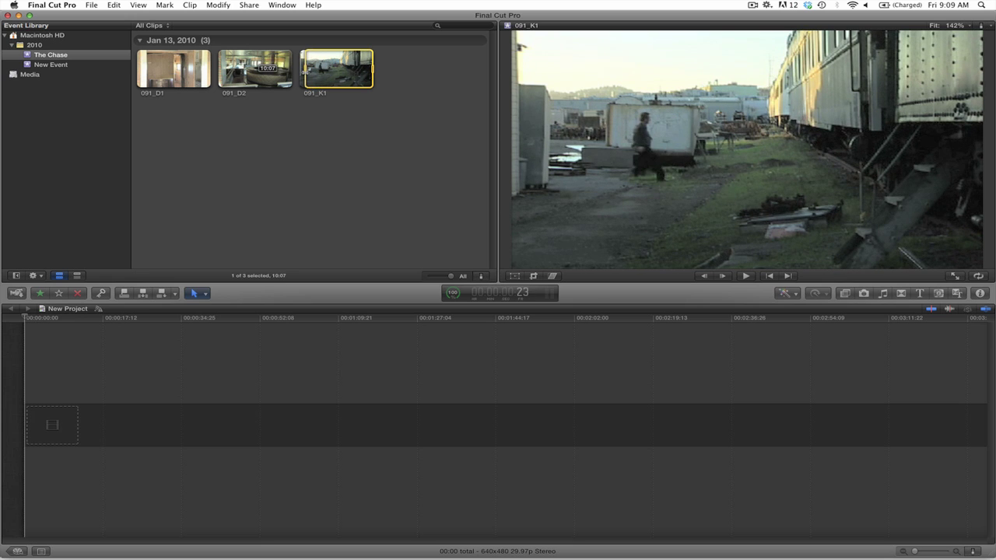
key("i")
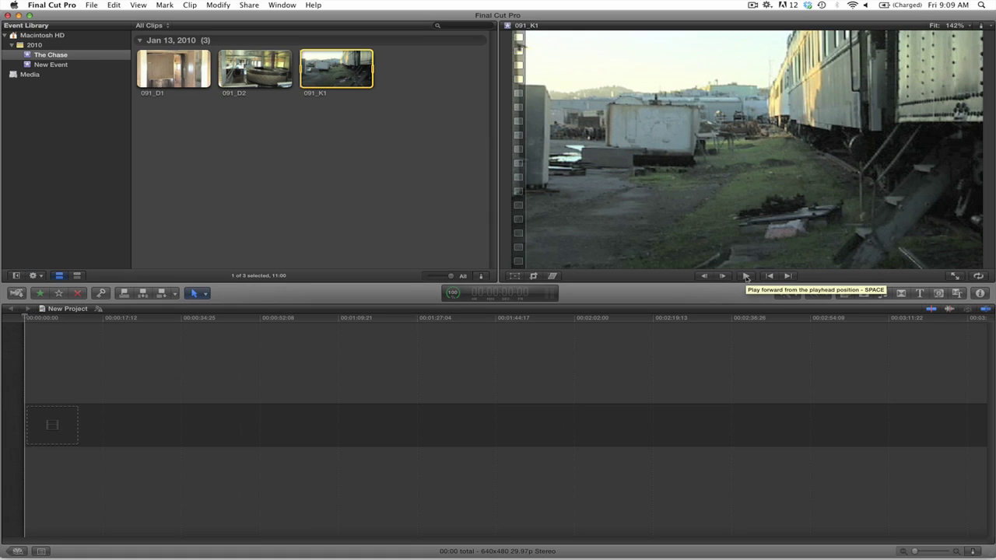
Step: Play 091_K1 in the viewer to review the running shot
left_click(746, 277)
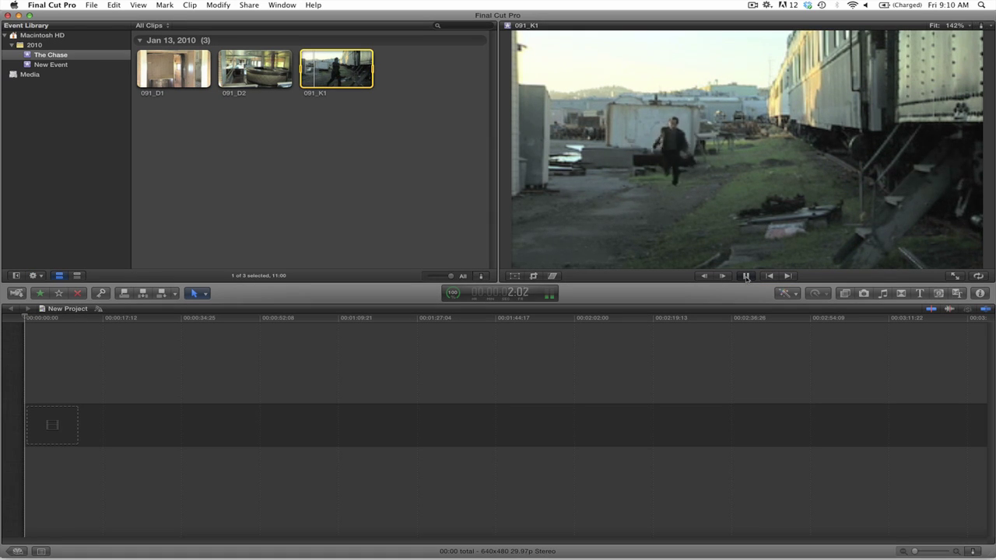
left_click(746, 276)
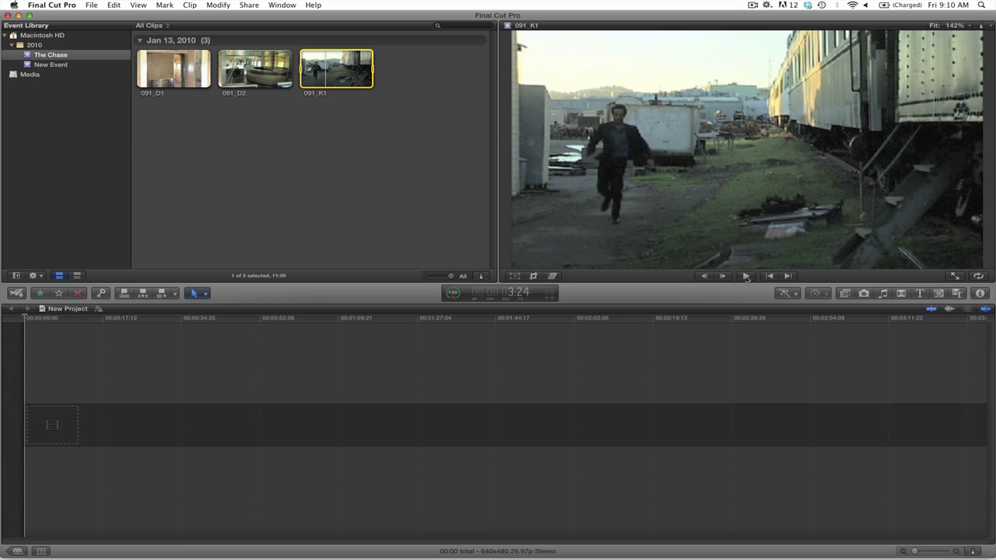
left_click(746, 276)
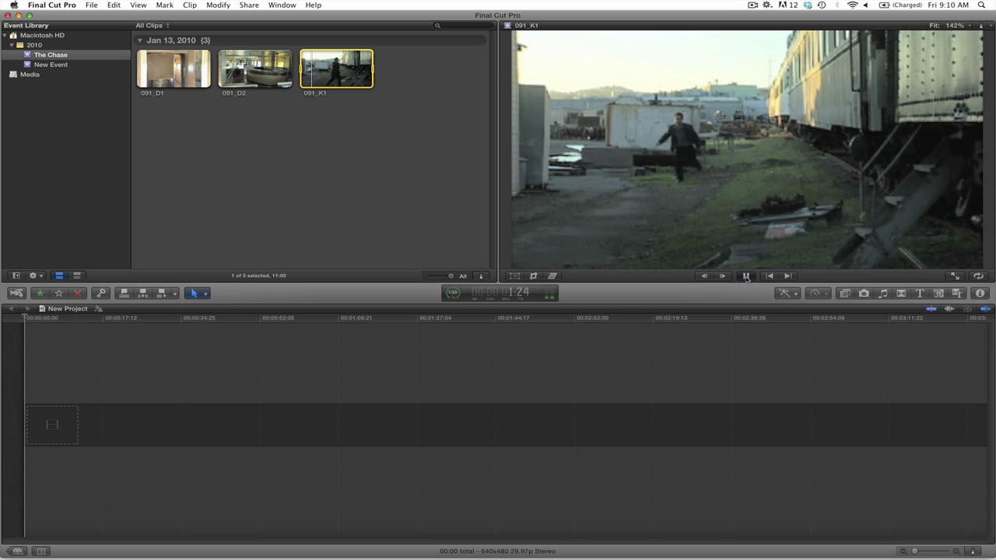
key("space")
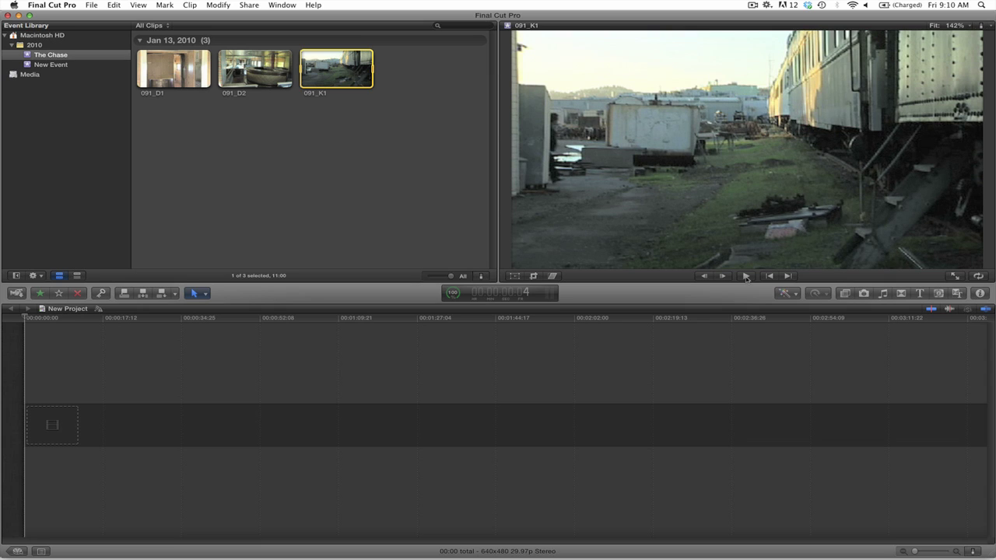
Step: Set 091_K1's out point at 6:19 so the selected range lasts 06:16
key("i")
left_click(746, 276)
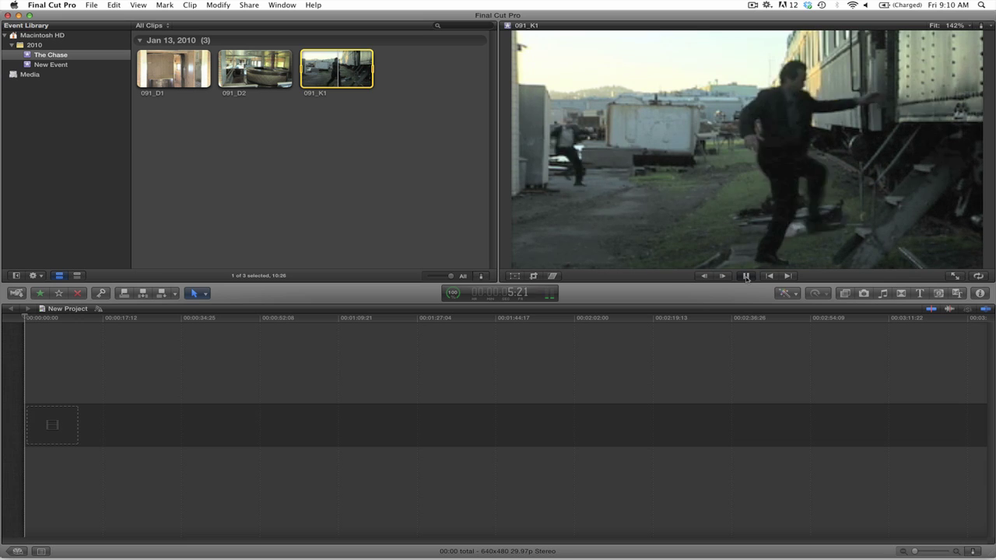
left_click(746, 276)
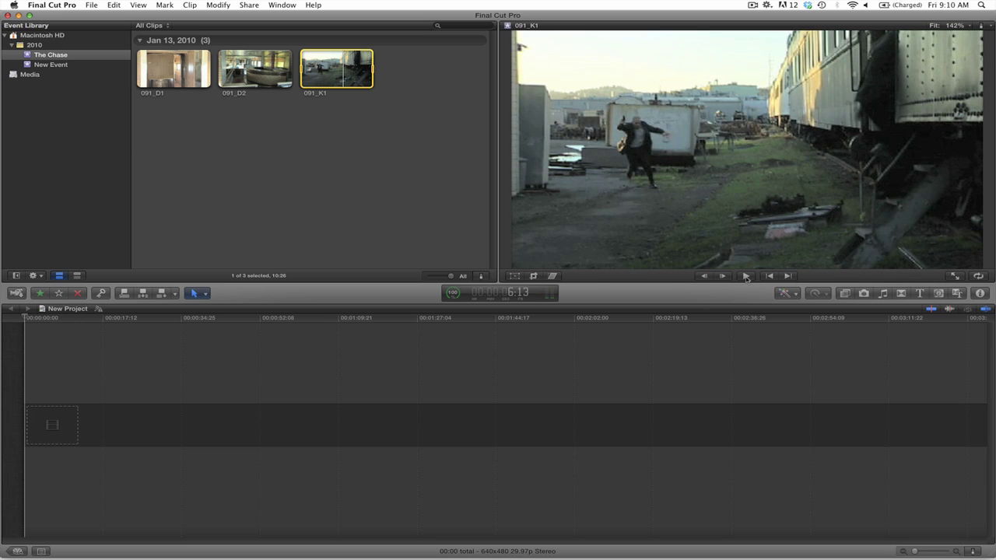
key("Right")
key("Right")
key("Right")
key("Right")
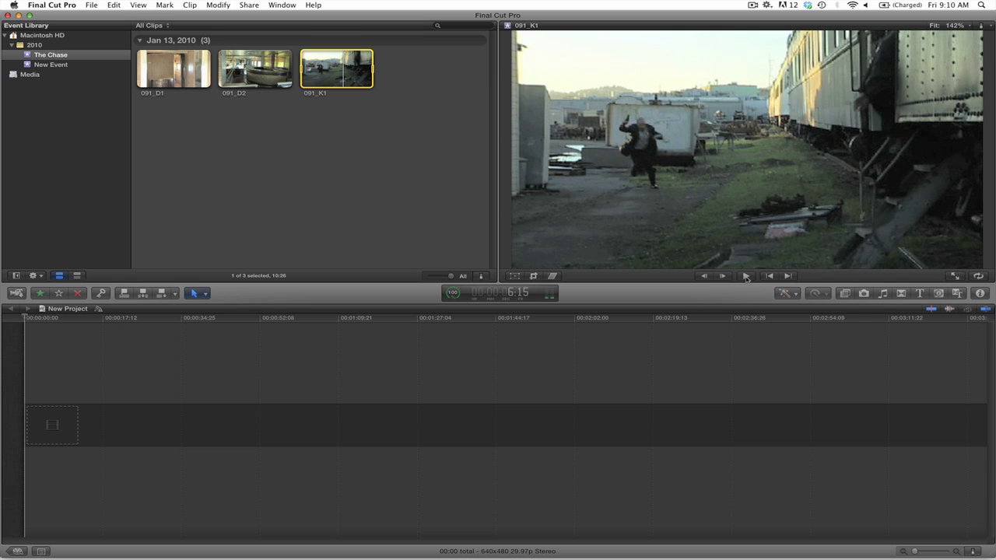
key("Right")
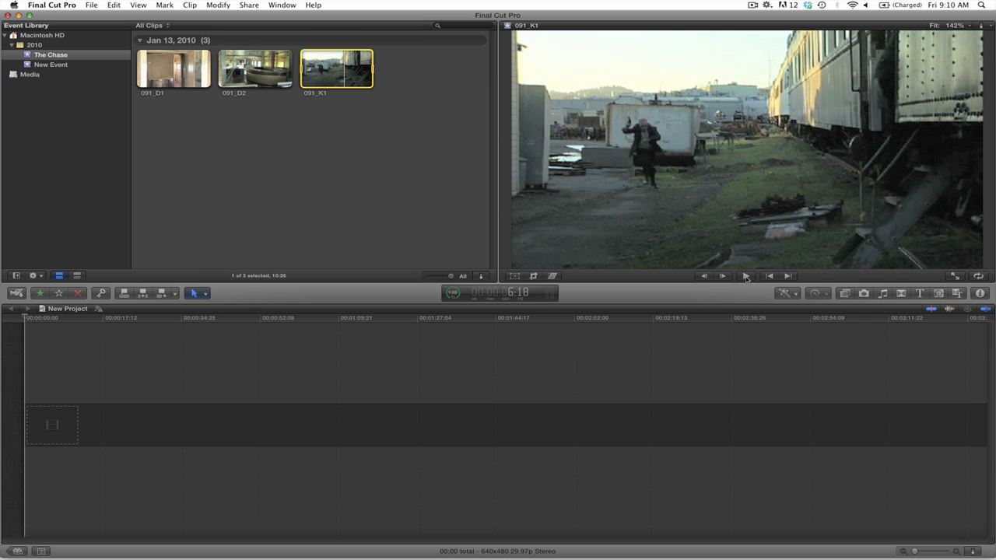
key("Right")
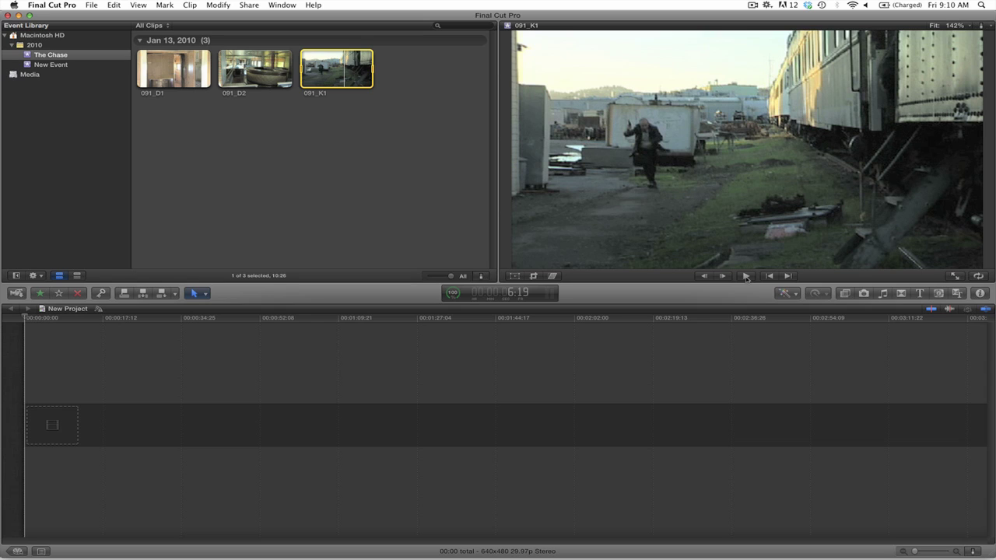
key("o")
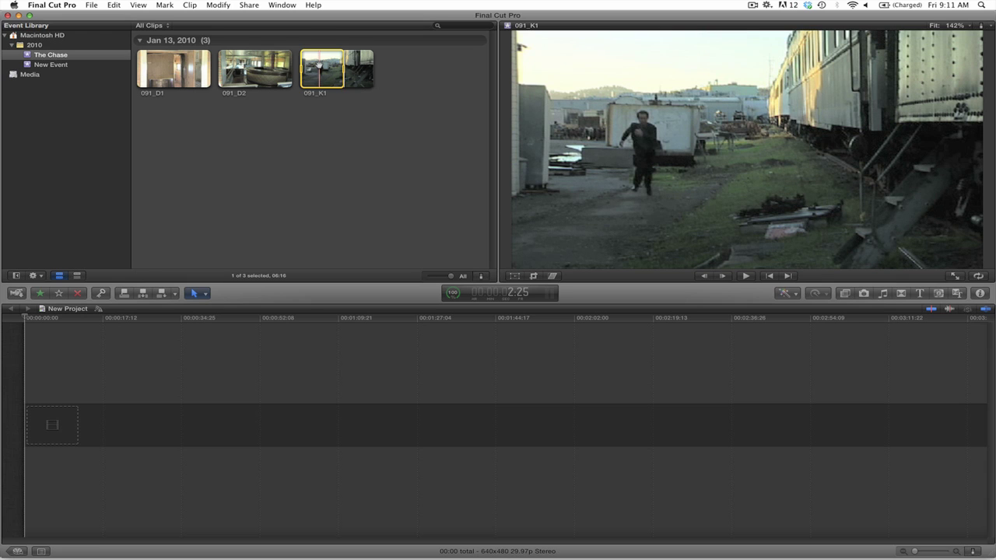
Step: Add the 06:16 range of 091_K1 to the timeline, accepting its video properties, and play it from the start
left_click_drag(319, 65, 27, 427)
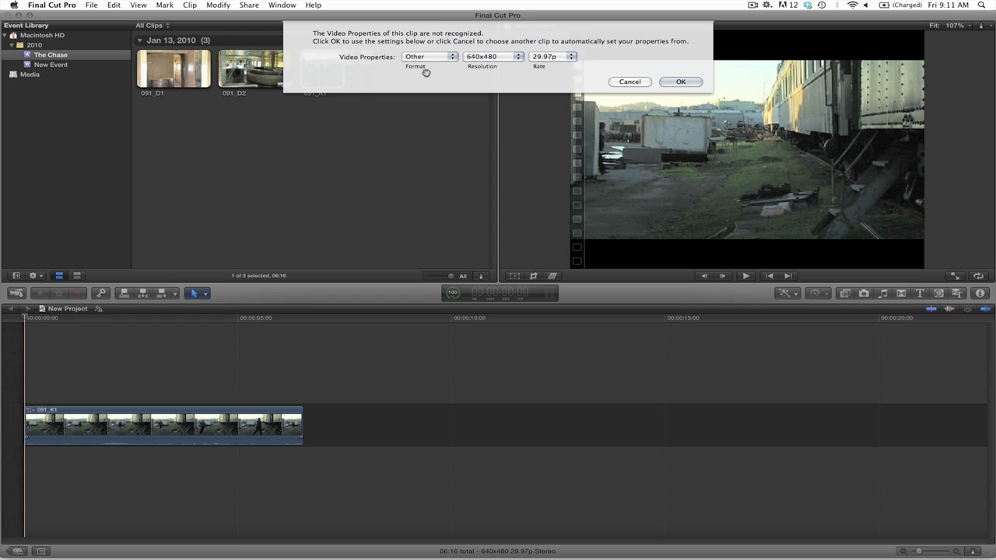
left_click(679, 81)
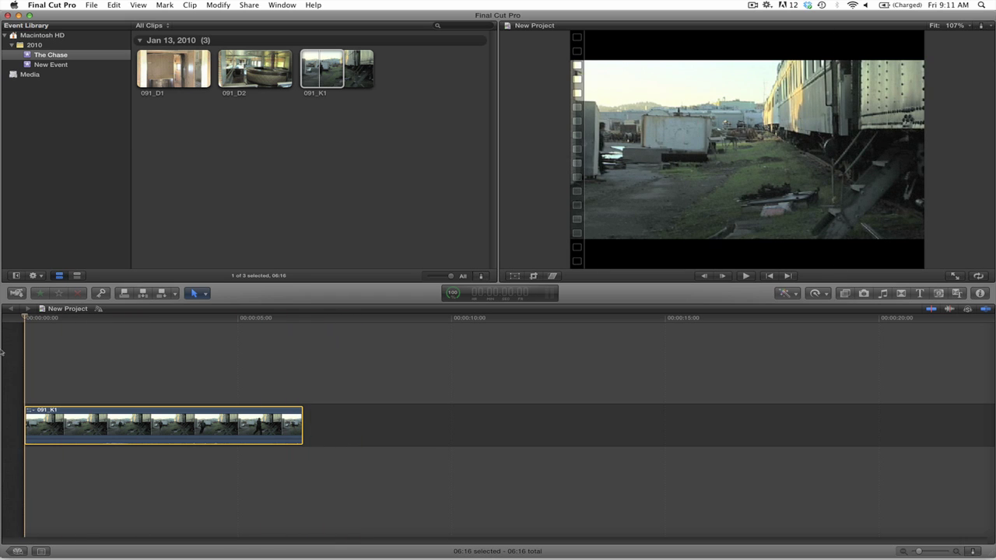
left_click(45, 354)
left_click_drag(47, 324, 10, 328)
key("space")
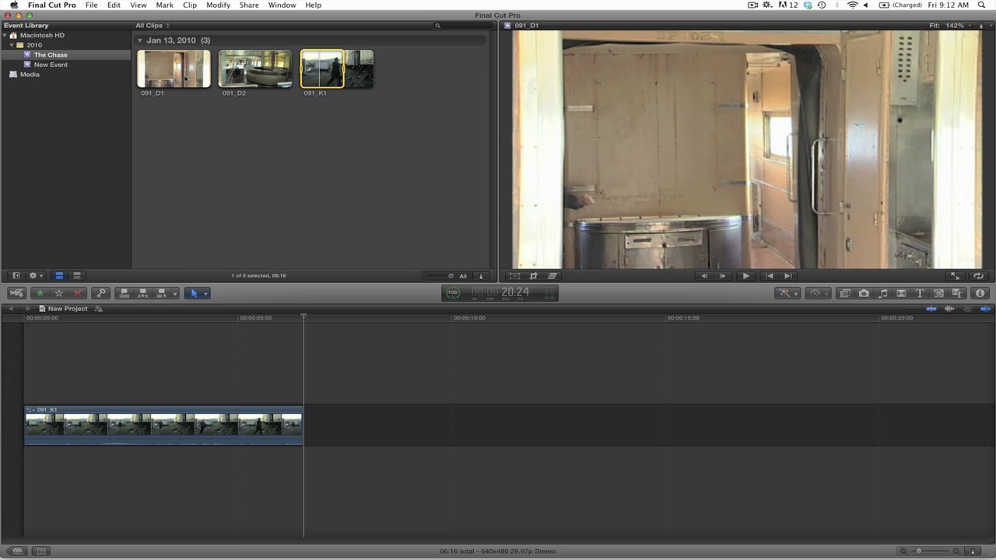
Step: Mark a 03:09 range of 091_D1 and place it after 091_K1 in the timeline
left_click(185, 78)
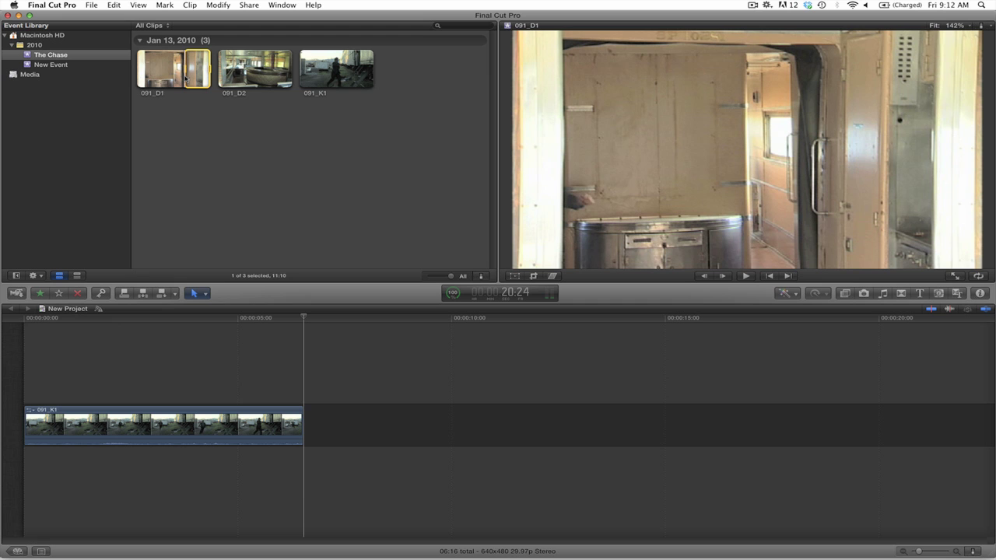
key("space")
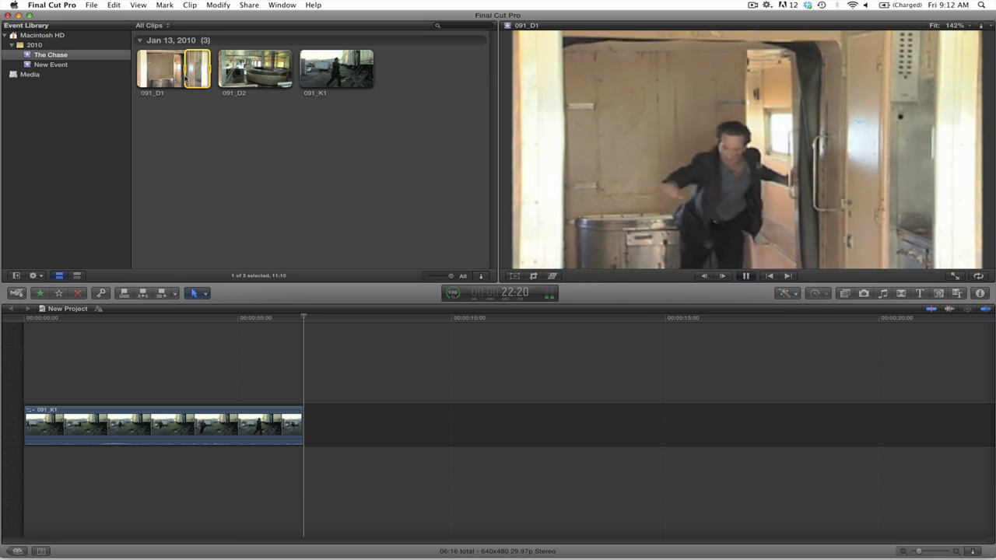
key("space")
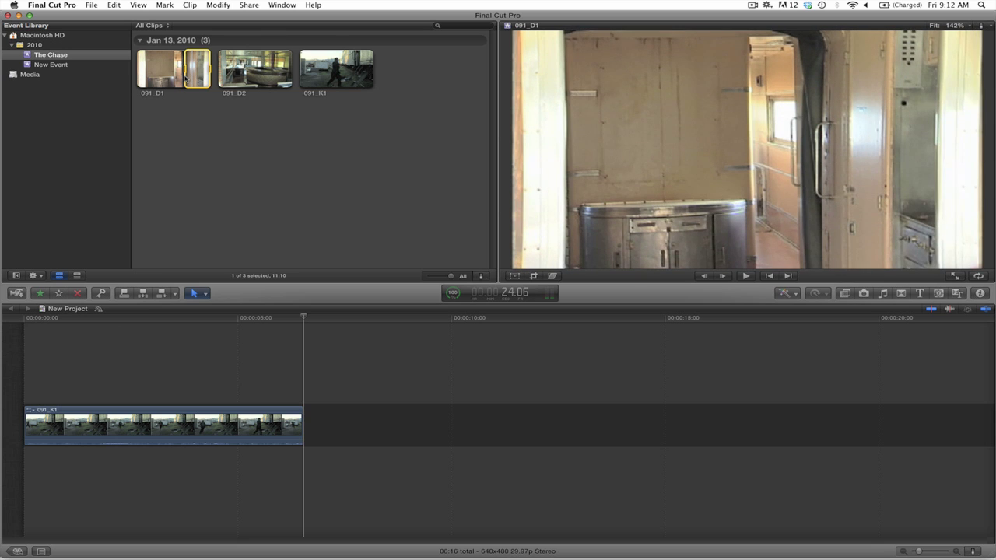
key("Left")
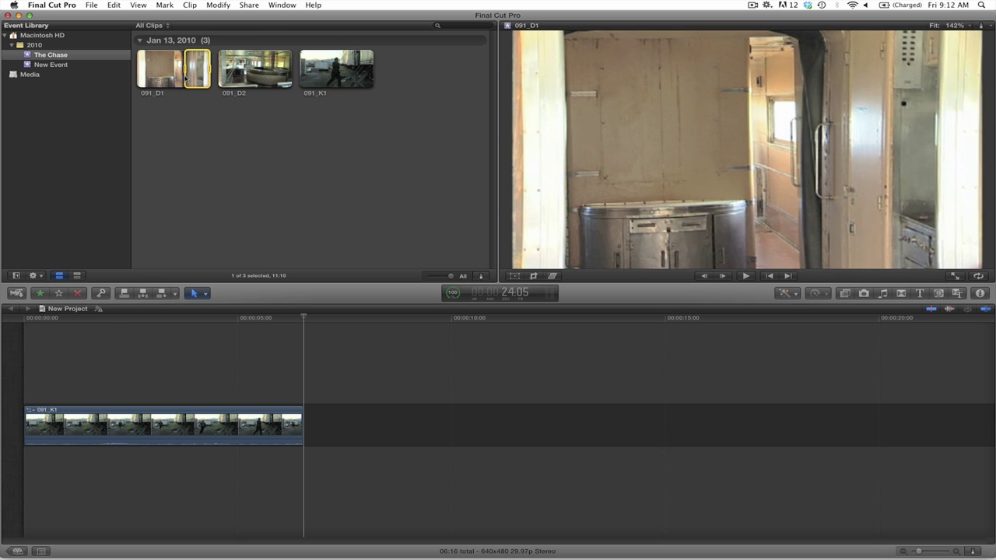
key("Left")
key("Left")
key("Left")
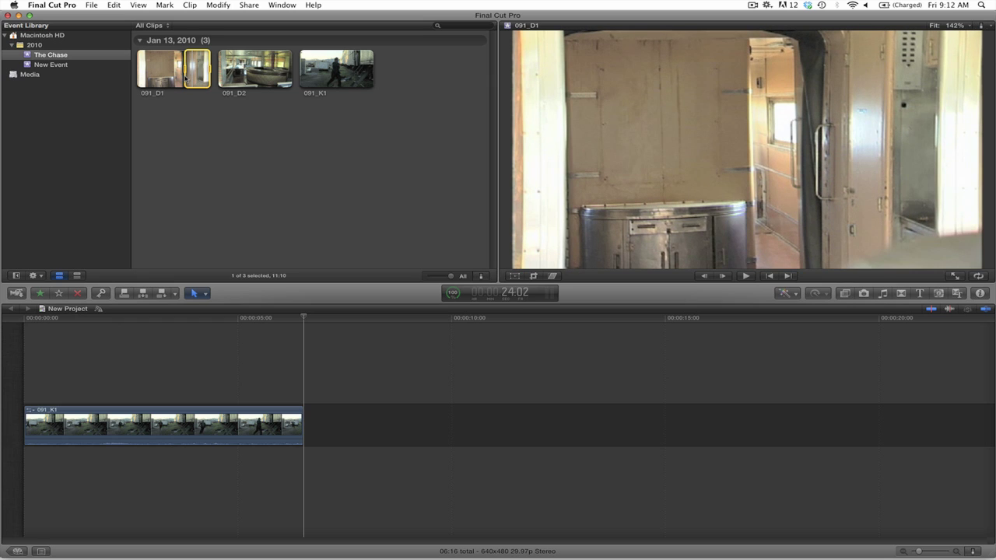
key("o")
key("/")
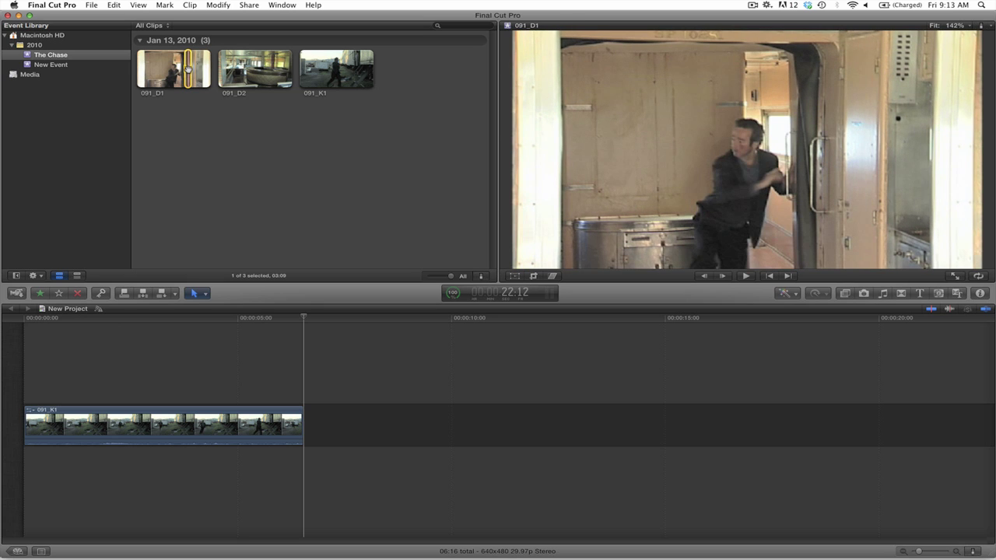
left_click_drag(187, 69, 320, 424)
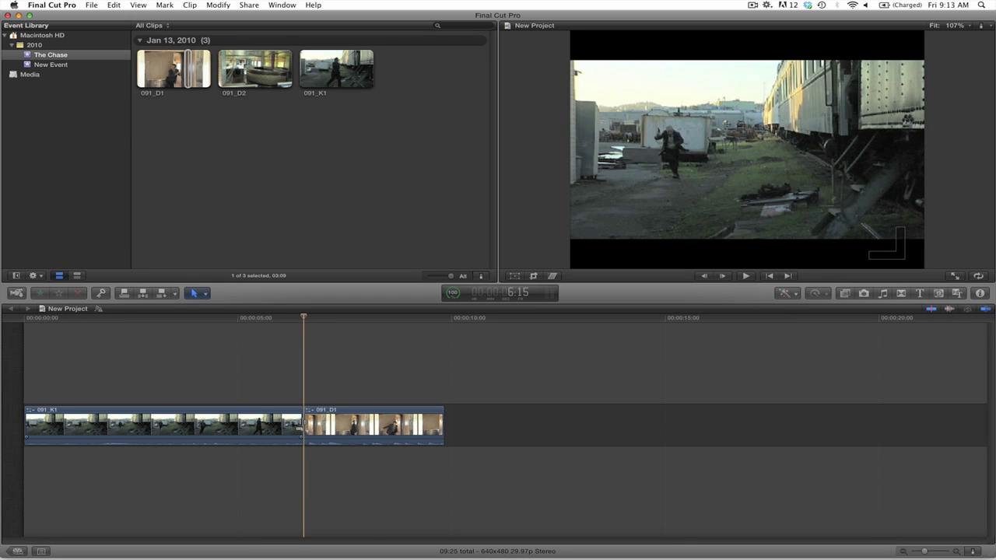
Step: Mark the final 01:26 of 091_K1 and append it after 091_D1 in the timeline
left_click(339, 81)
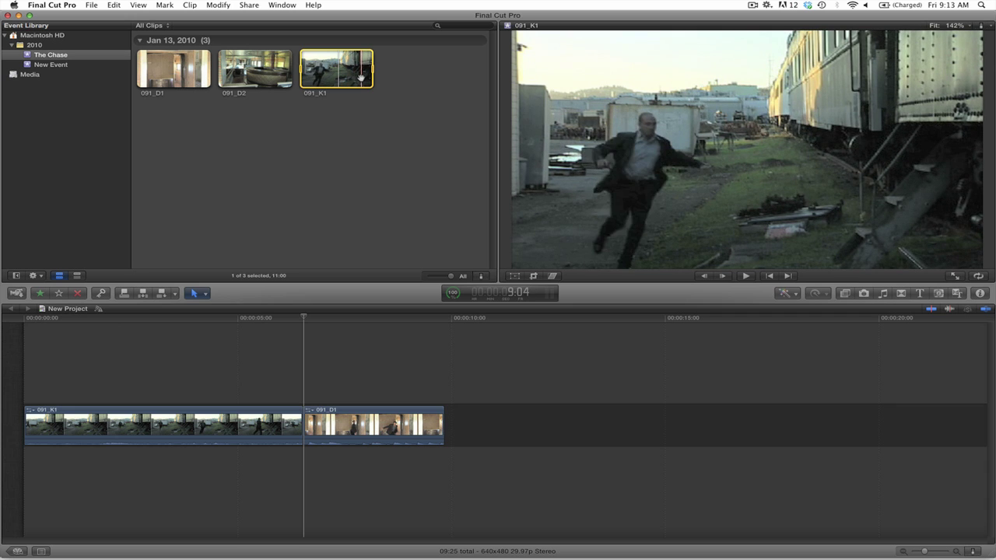
left_click(360, 76)
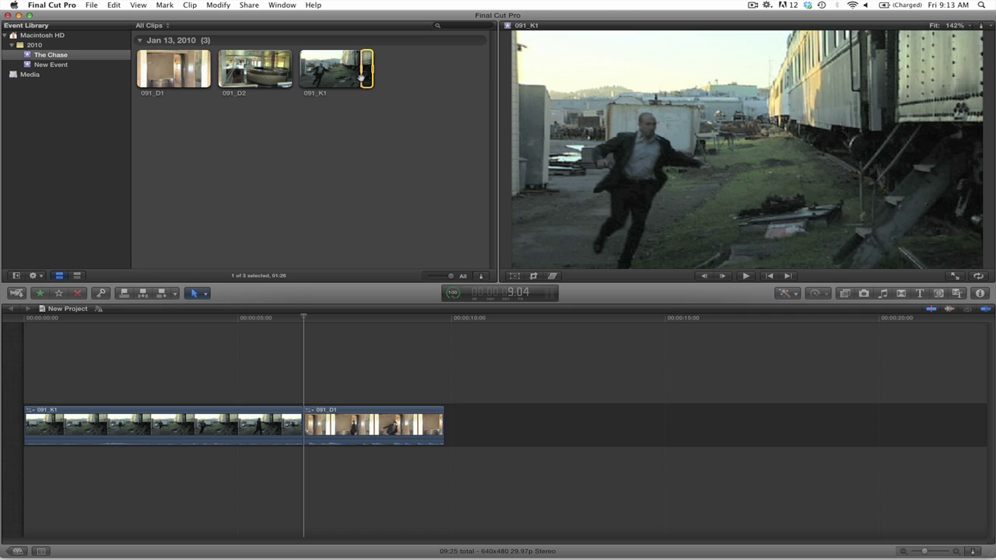
key("/")
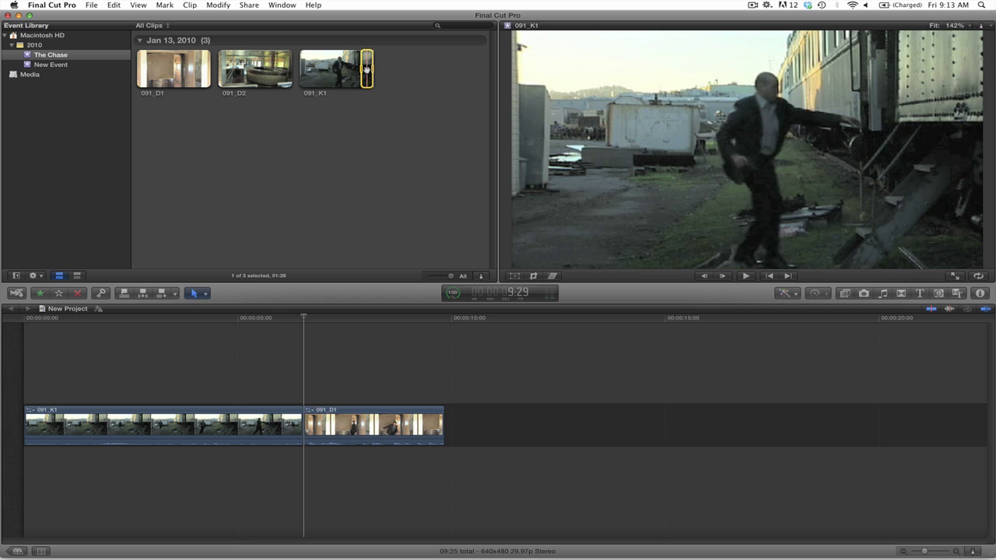
left_click_drag(367, 70, 440, 430)
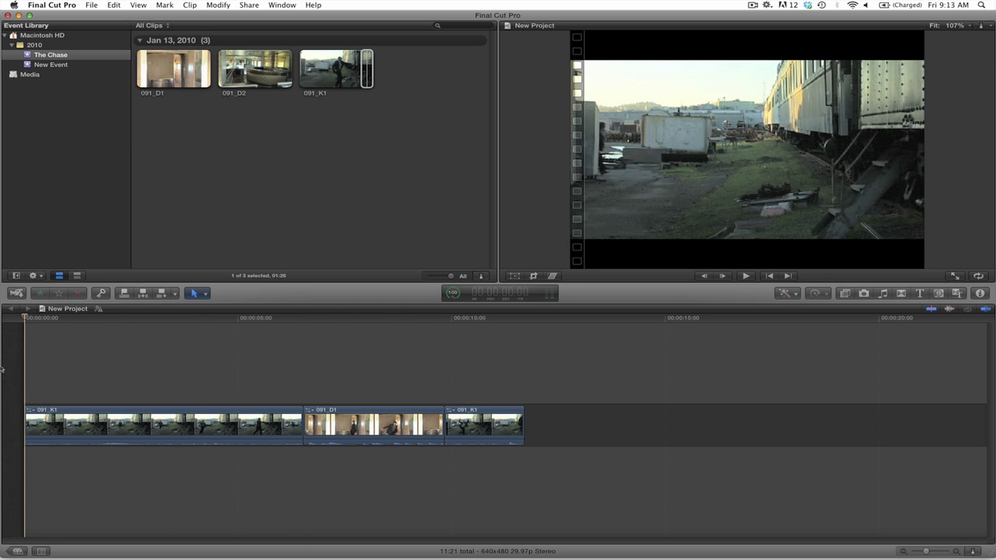
key("space")
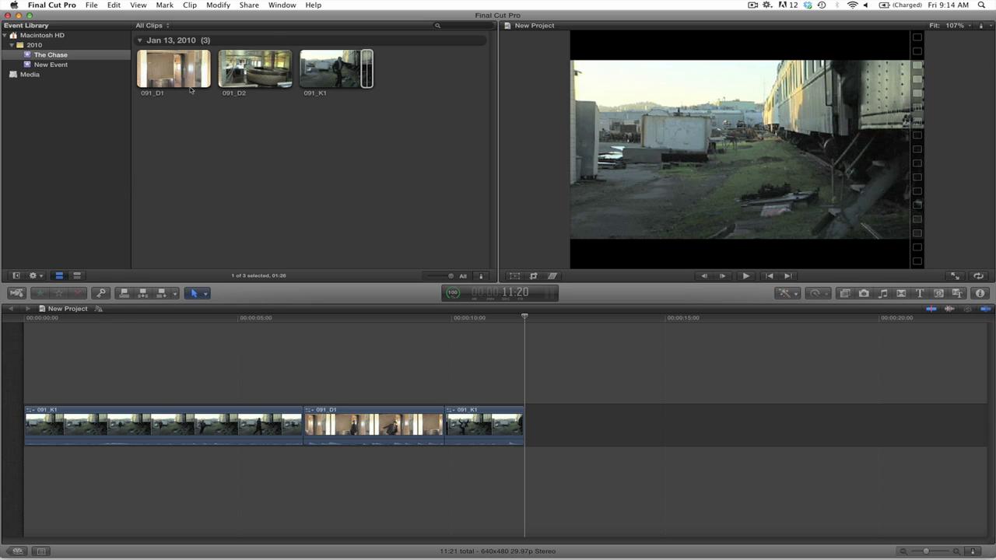
Step: Find the man entering the doorway in 091_D1 and mark a 01:21 range there
key("super+1")
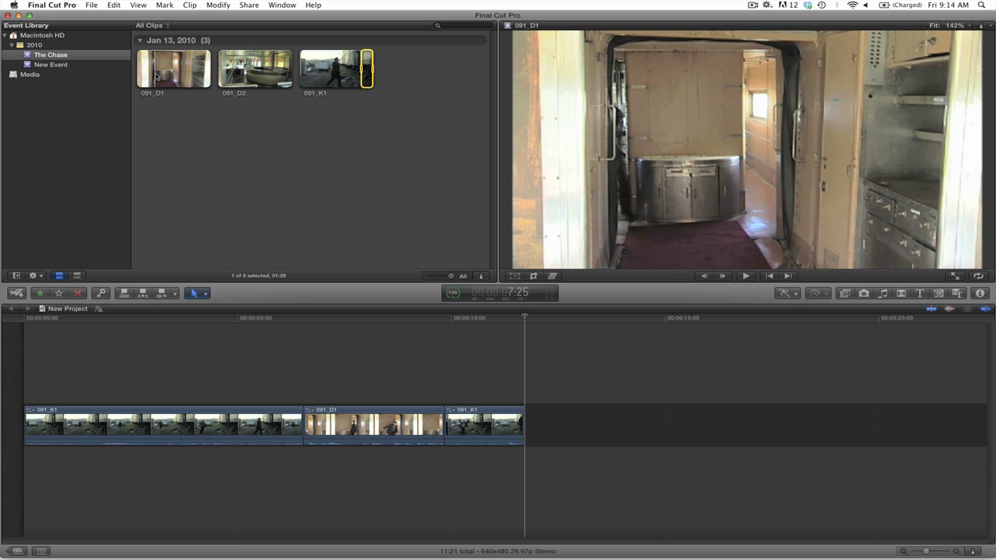
left_click(156, 75)
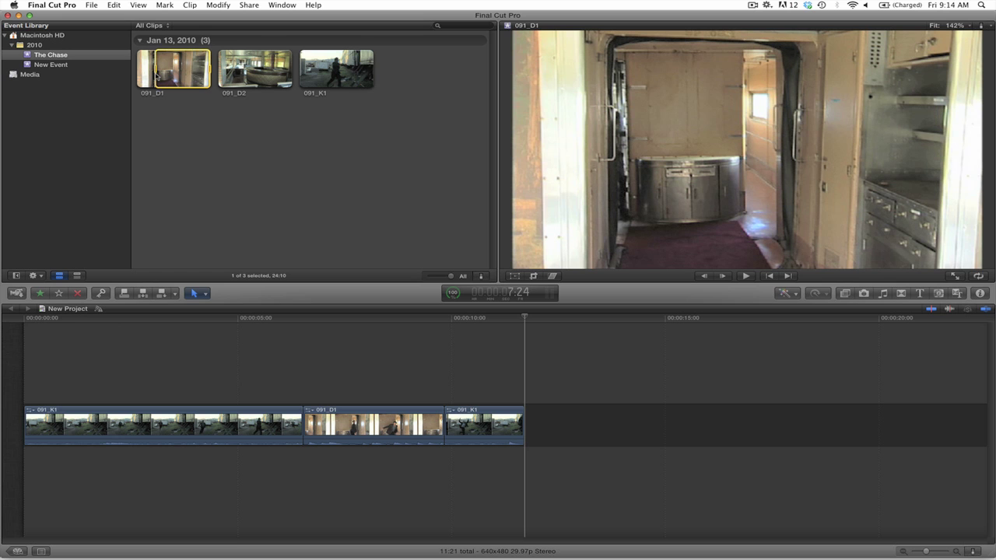
key("space")
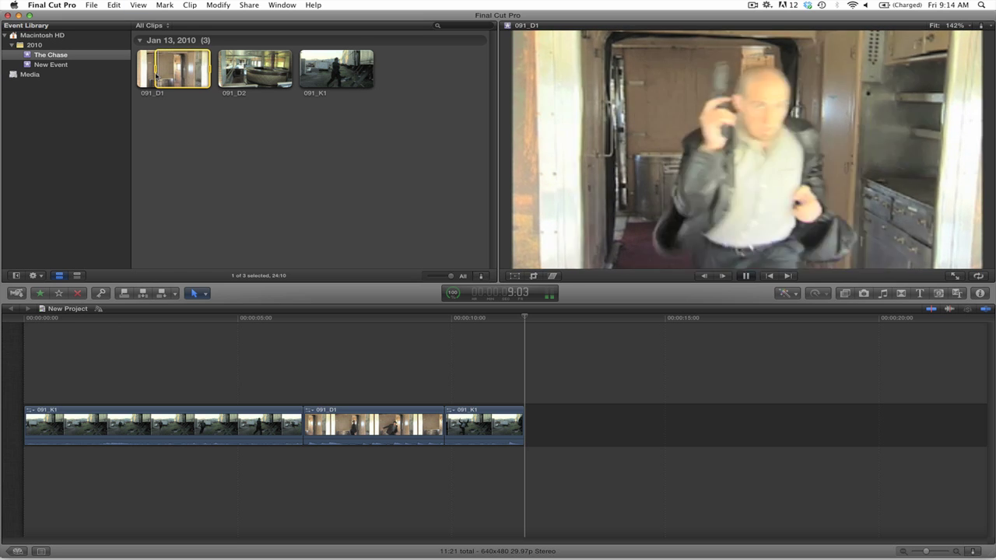
key("space")
key("space")
key("space")
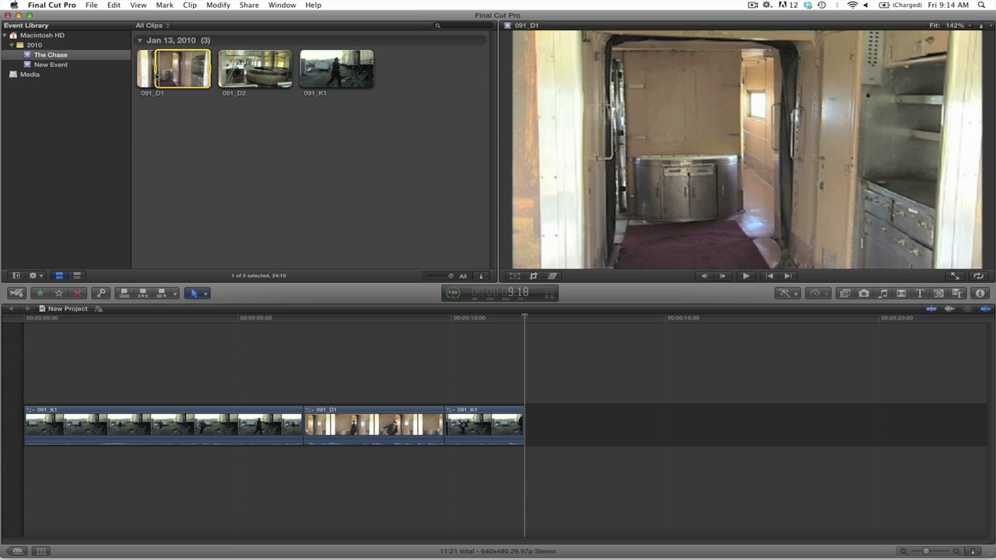
key("Left")
key("Left")
key("Left")
key("Left")
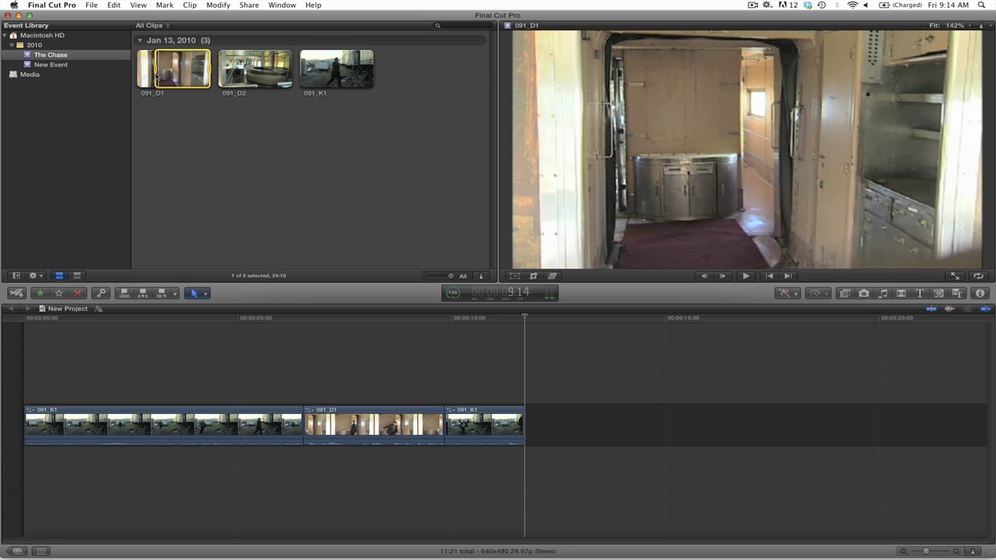
key("o")
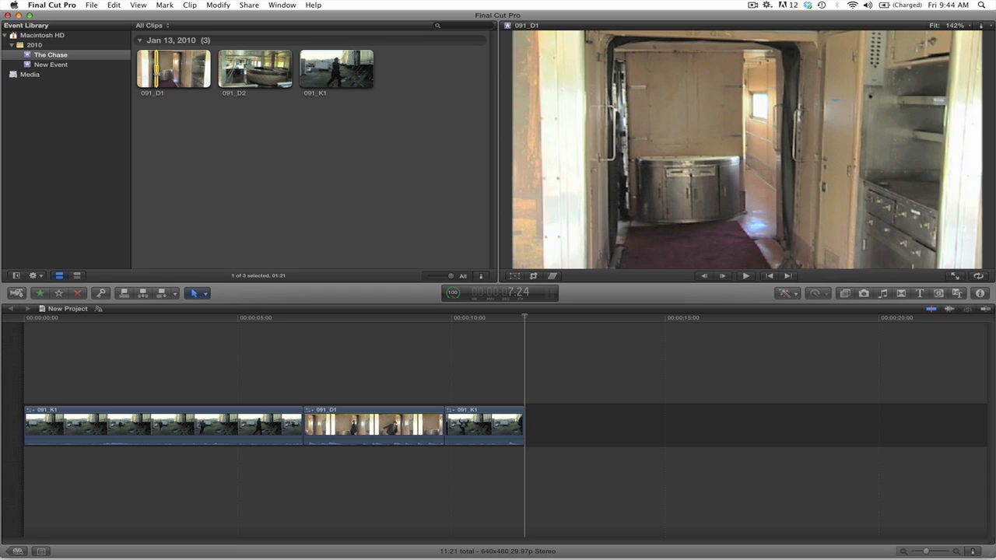
Step: Increase Clip Height for larger thumbnails, then append the 01:21 091_D1 range after the second 091_K1
key("shift+Right")
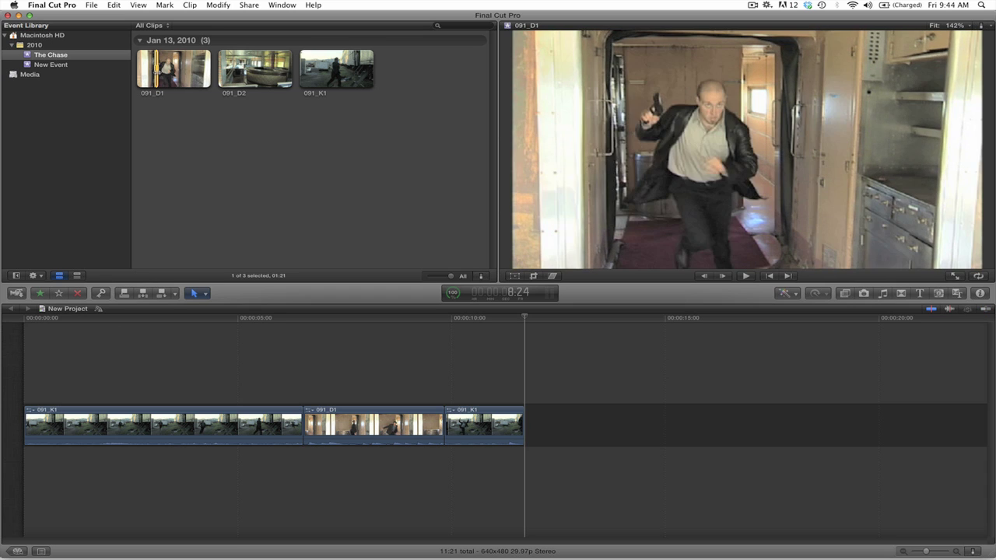
key("shift+Left")
key("shift+Left")
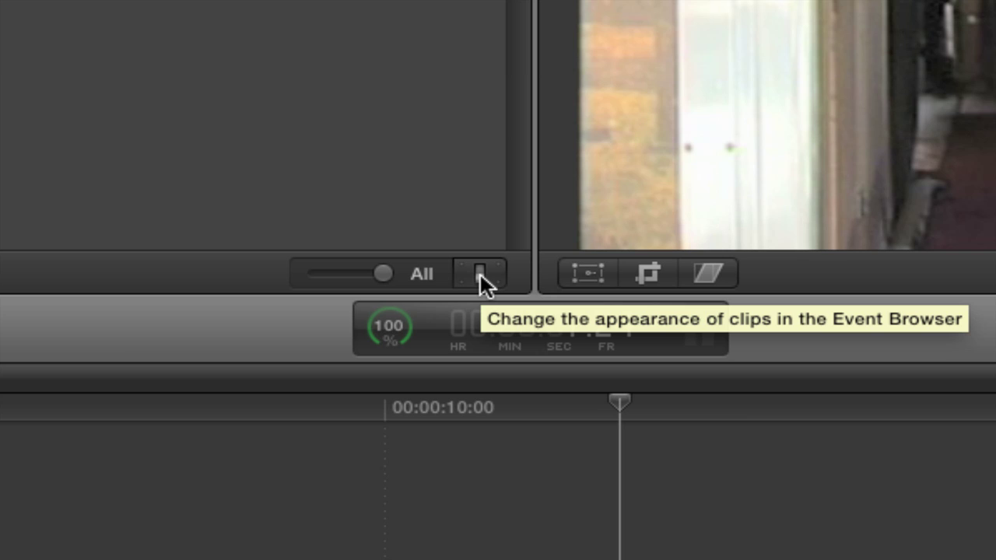
left_click(480, 274)
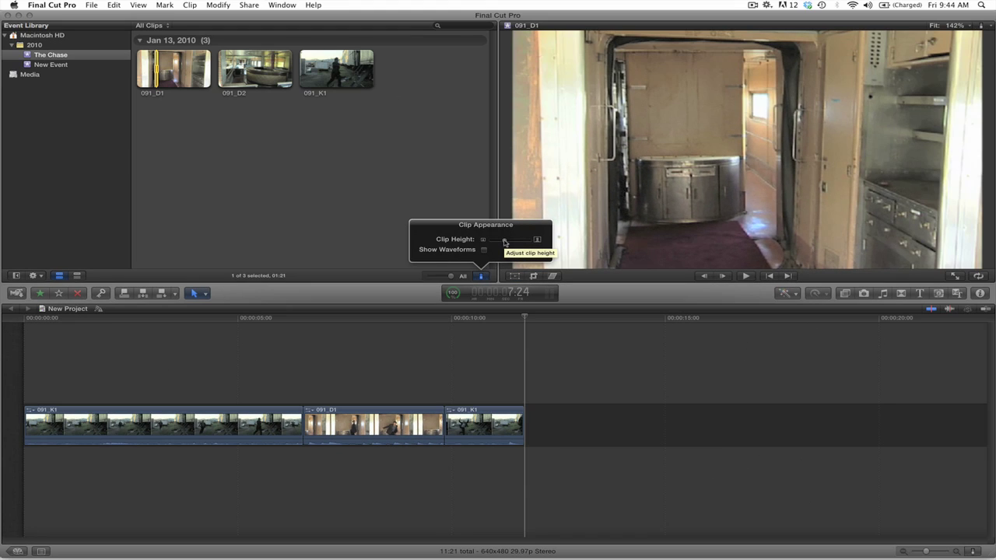
left_click_drag(504, 242, 536, 241)
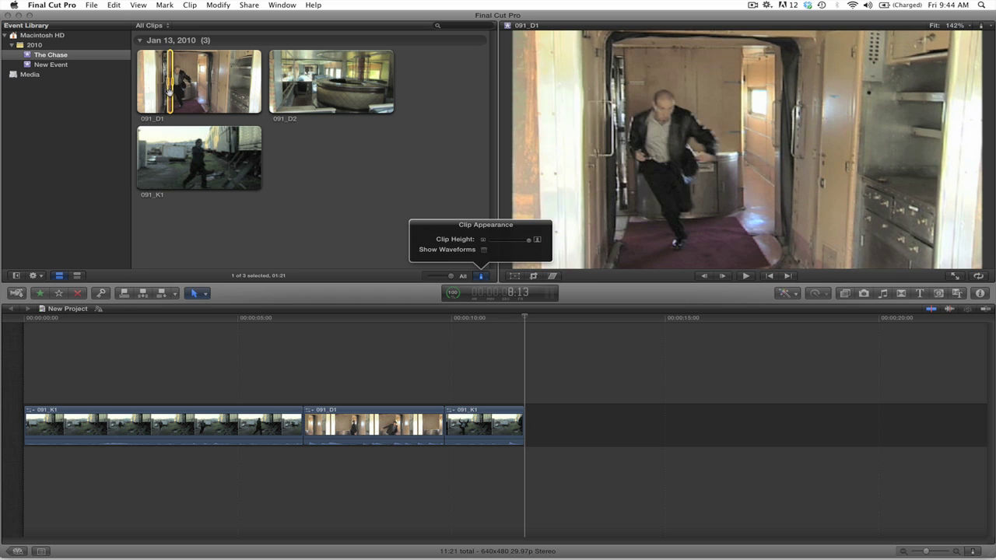
key("Escape")
left_click_drag(220, 201, 529, 435)
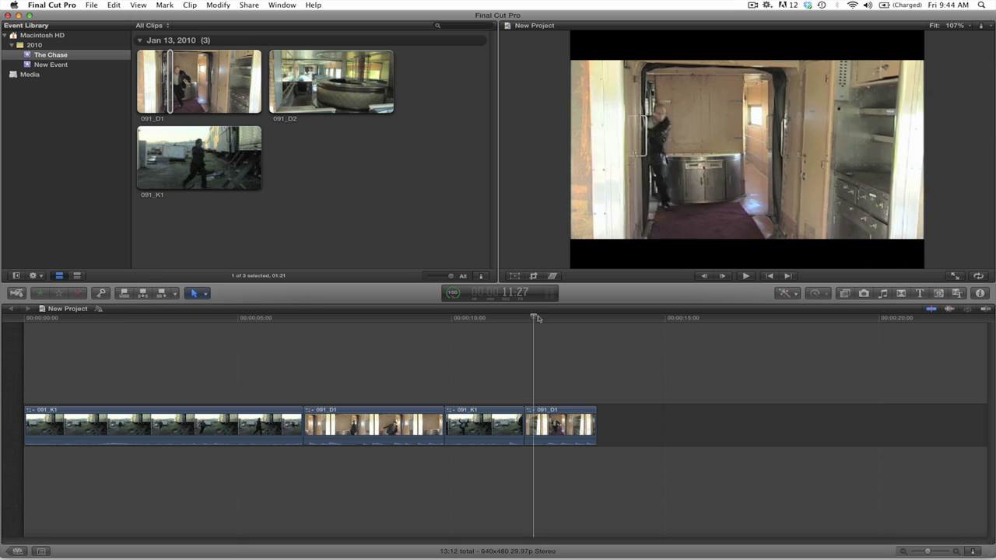
left_click(518, 334)
mouse_move(579, 315)
left_mouse_down()
mouse_move(600, 315)
mouse_move(587, 321)
left_mouse_up()
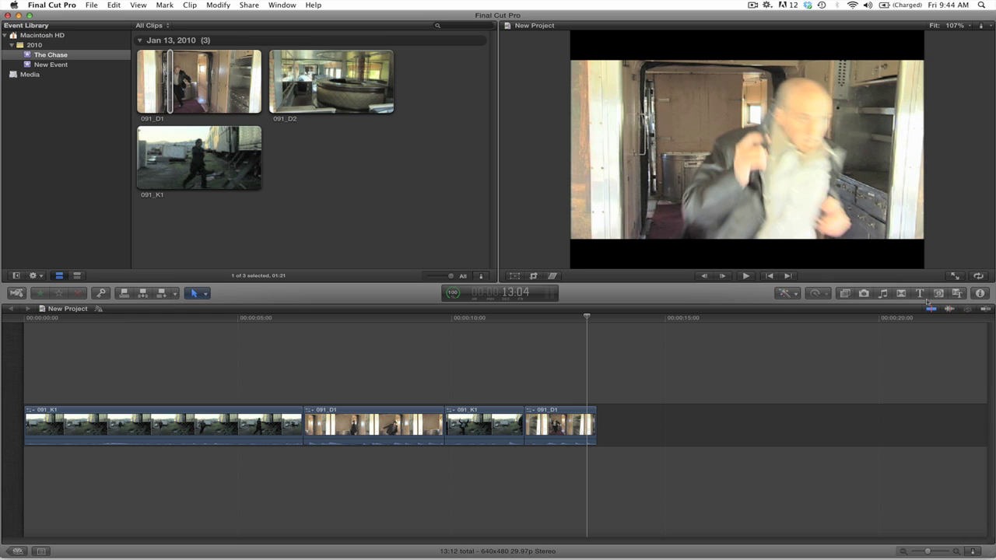
key("super+1")
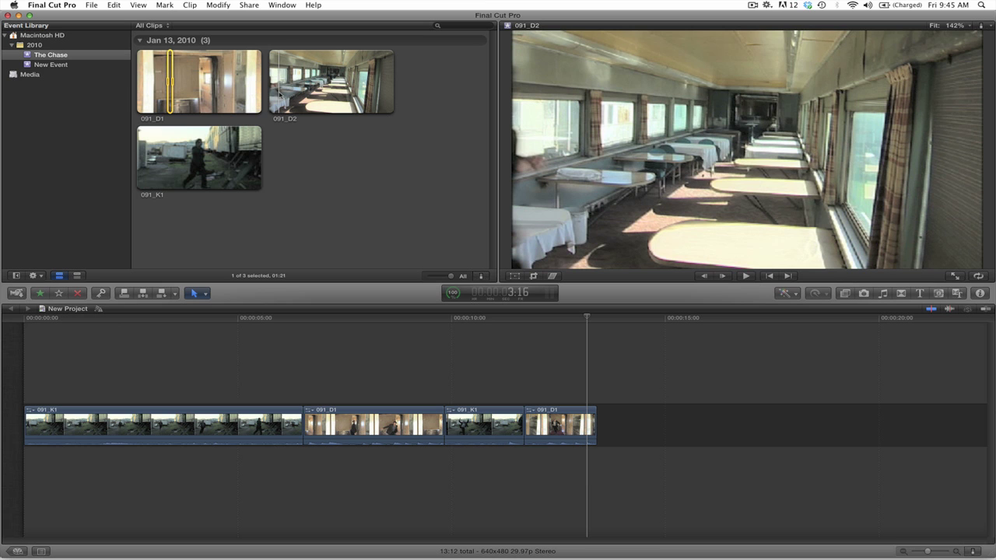
Step: Mark the first 09:09 of 091_D2 and append it after 091_D1 at the timeline end
left_click(279, 90)
key("space")
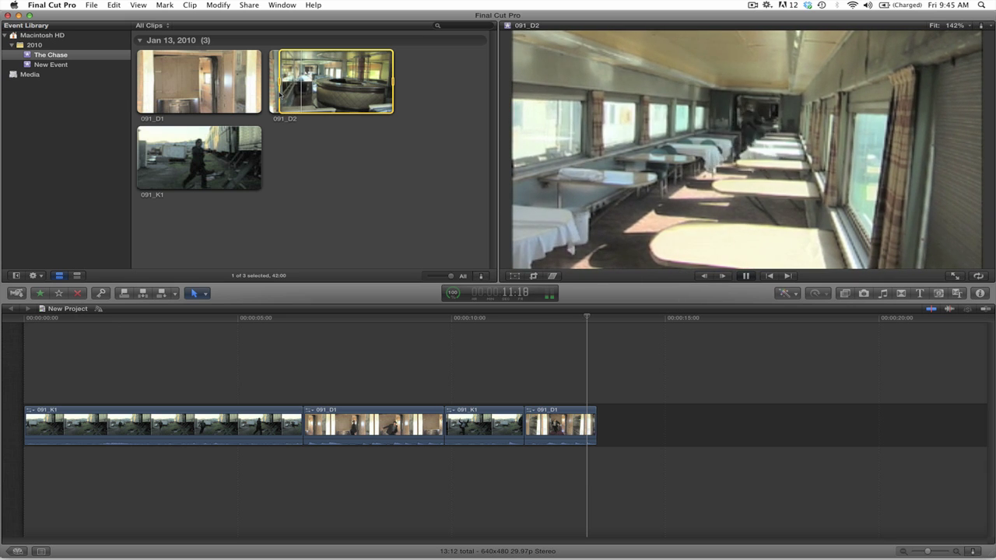
key("space")
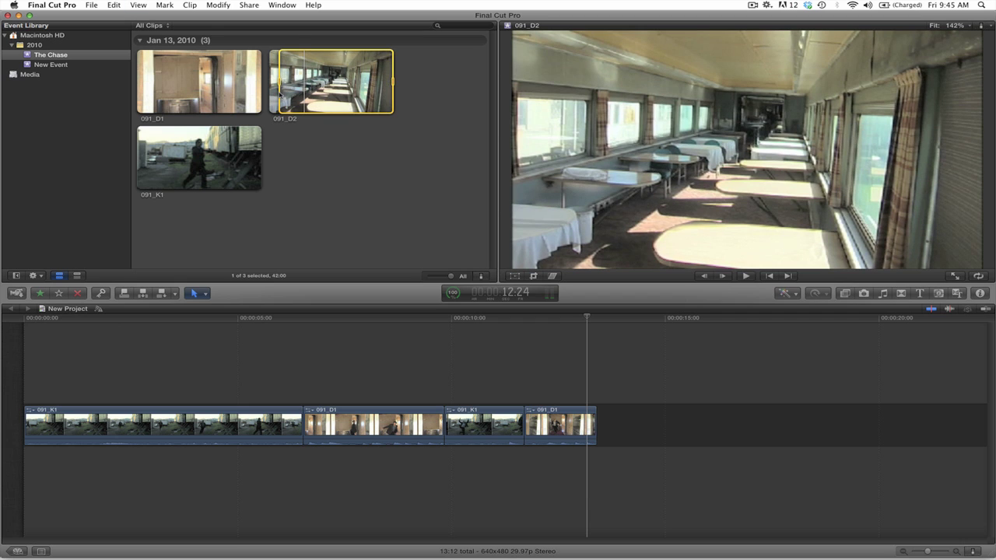
key("o")
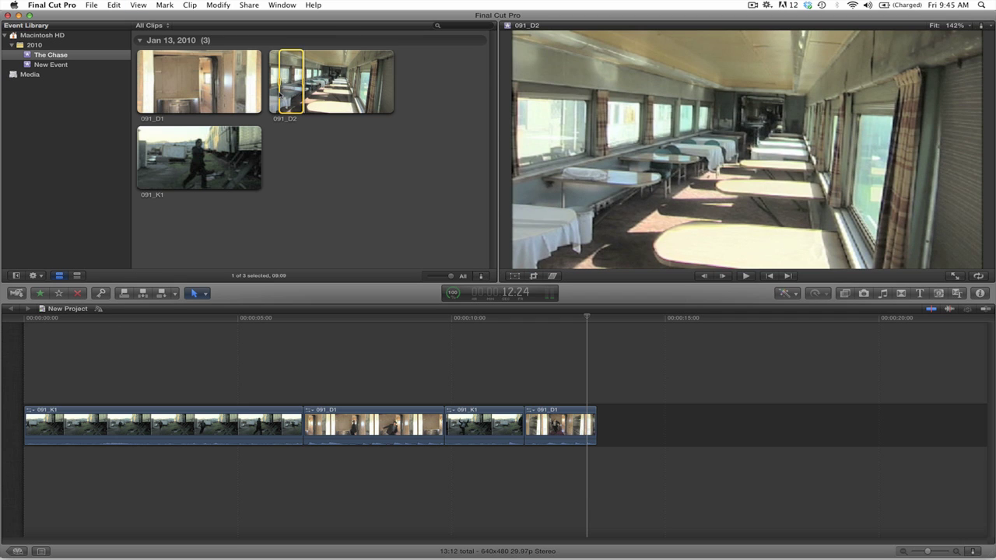
left_click_drag(353, 142, 600, 420)
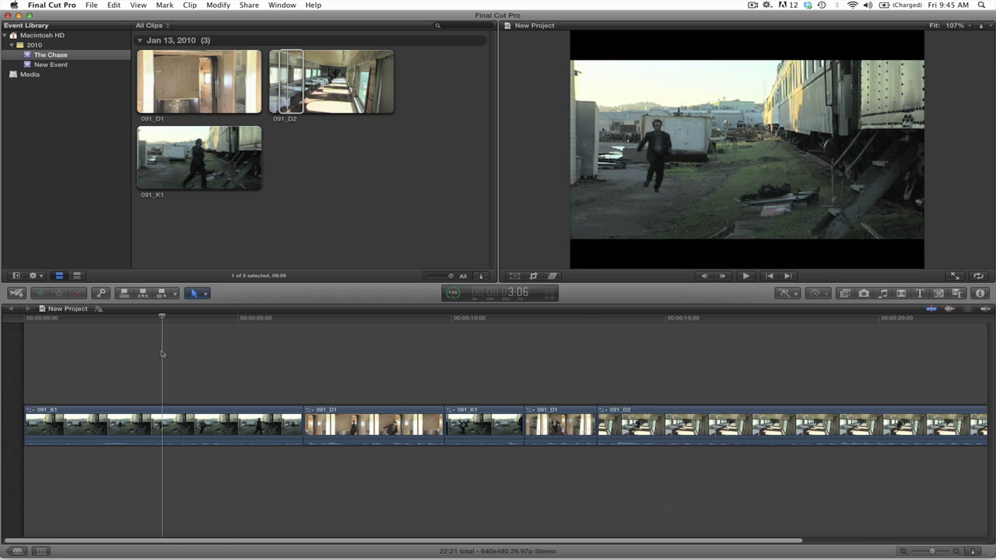
key("space")
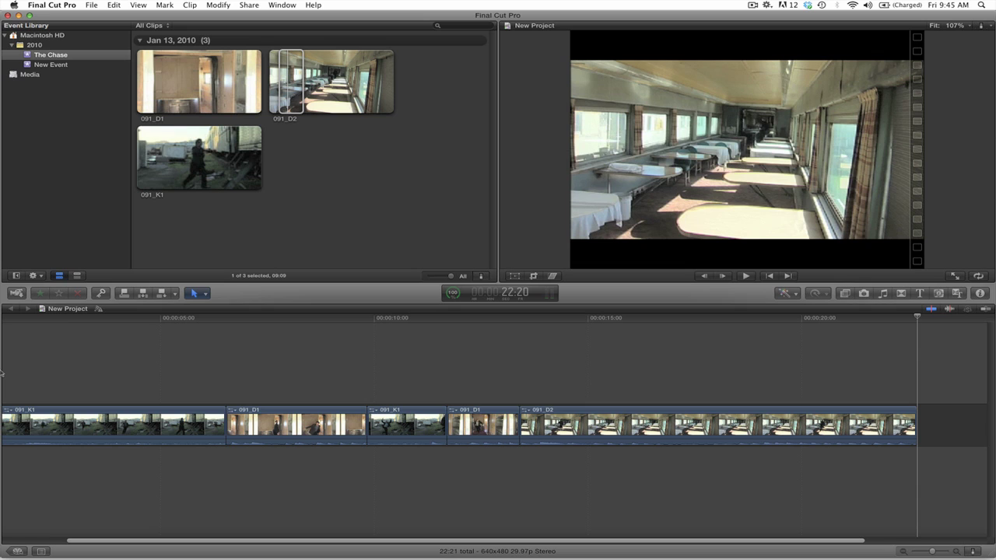
key("shift+z")
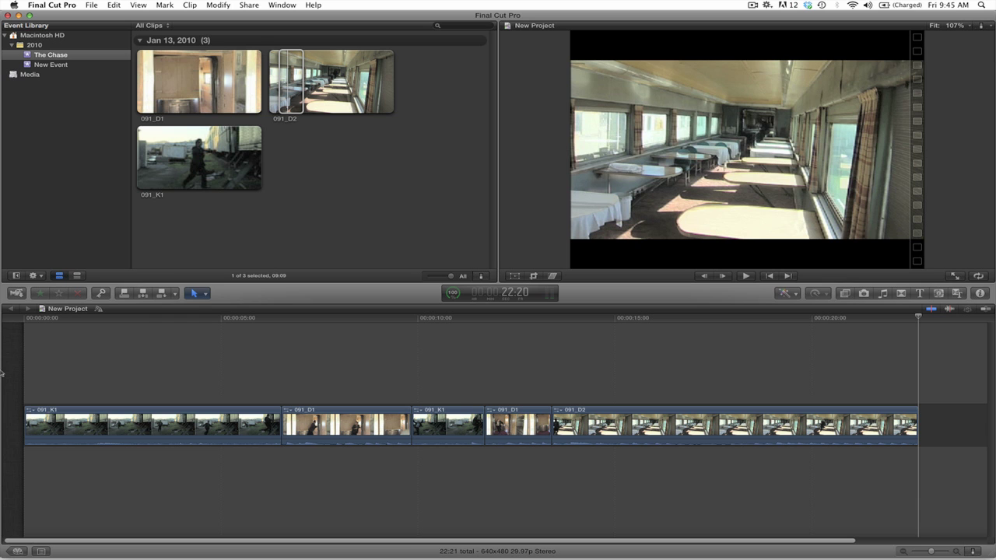
key("space")
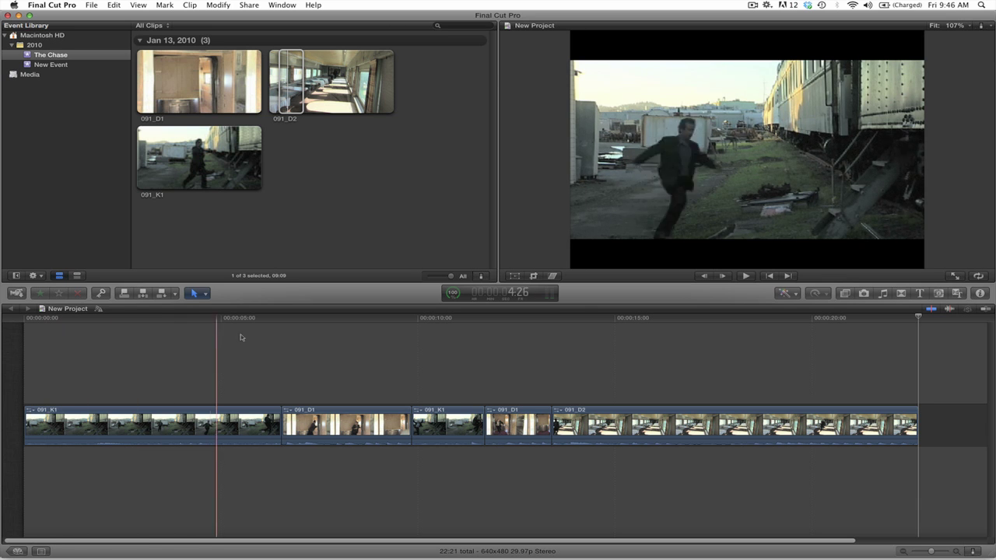
left_click(560, 327)
left_click_drag(575, 327, 23, 348)
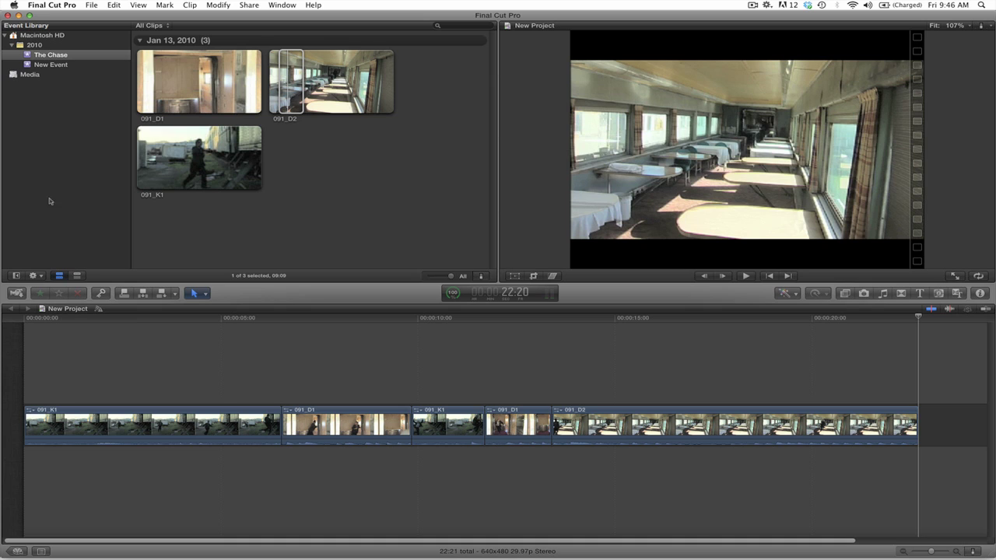
Step: Import Bodo.aiff from the Chase QT folder via File > Import > Files
left_click(92, 6)
mouse_move(105, 98)
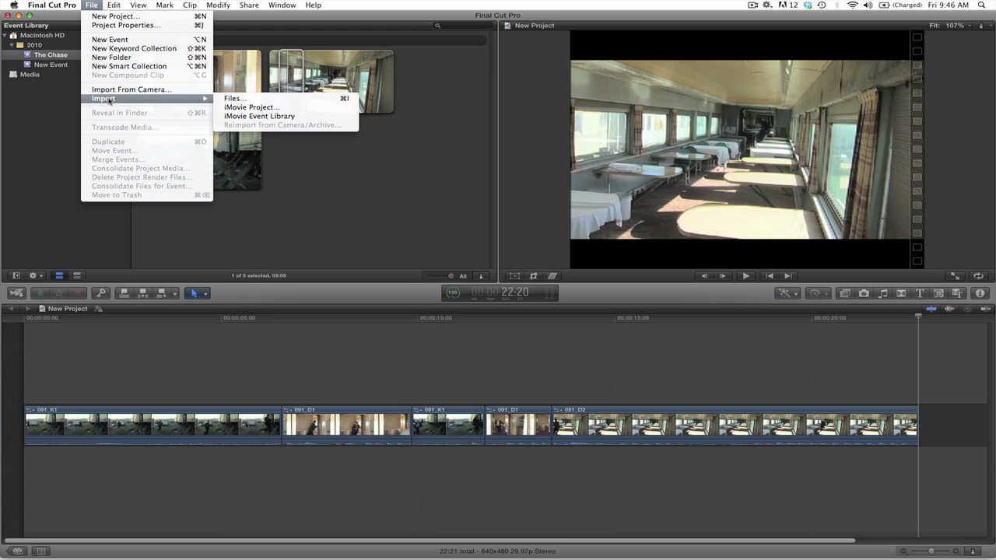
left_click(246, 99)
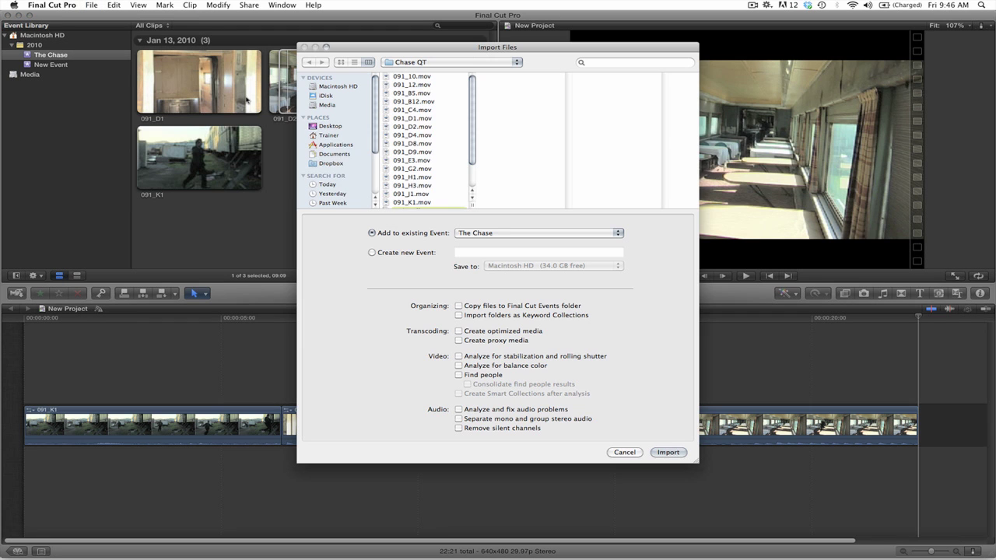
scroll(448, 133, "down", 1)
left_click_drag(472, 151, 472, 169)
left_click(425, 180)
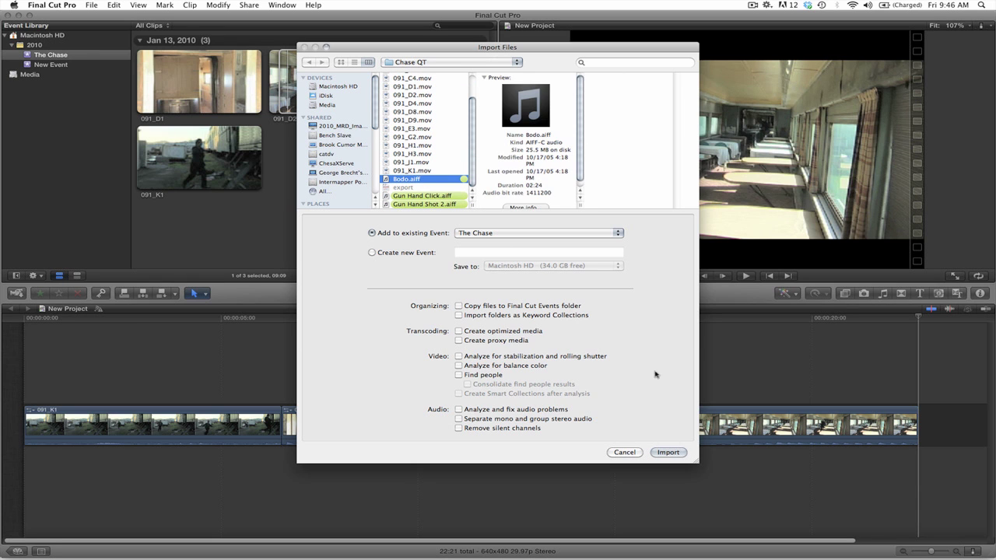
left_click(667, 453)
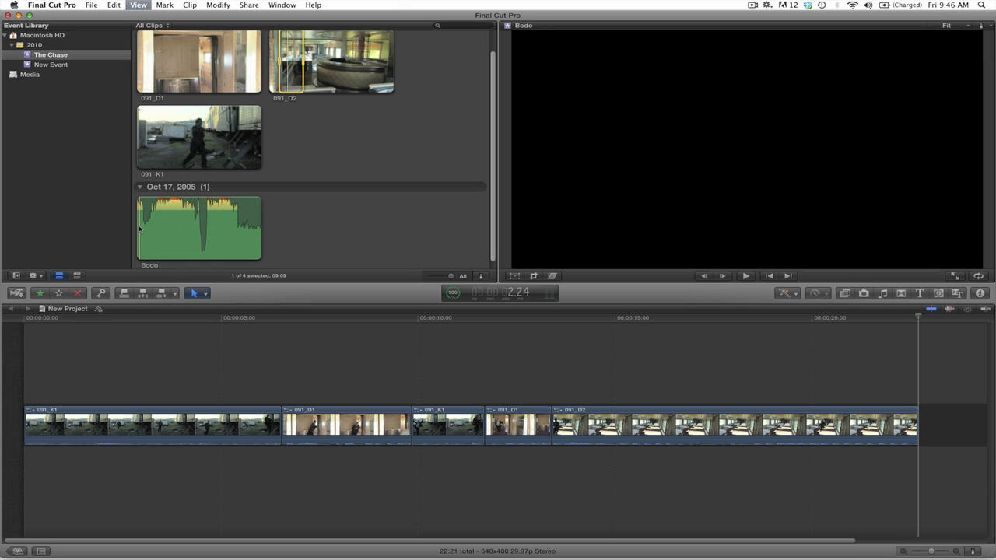
Step: Play back the 22:21 cut, then select the start of the Bodo clip in the Event Browser
key("space")
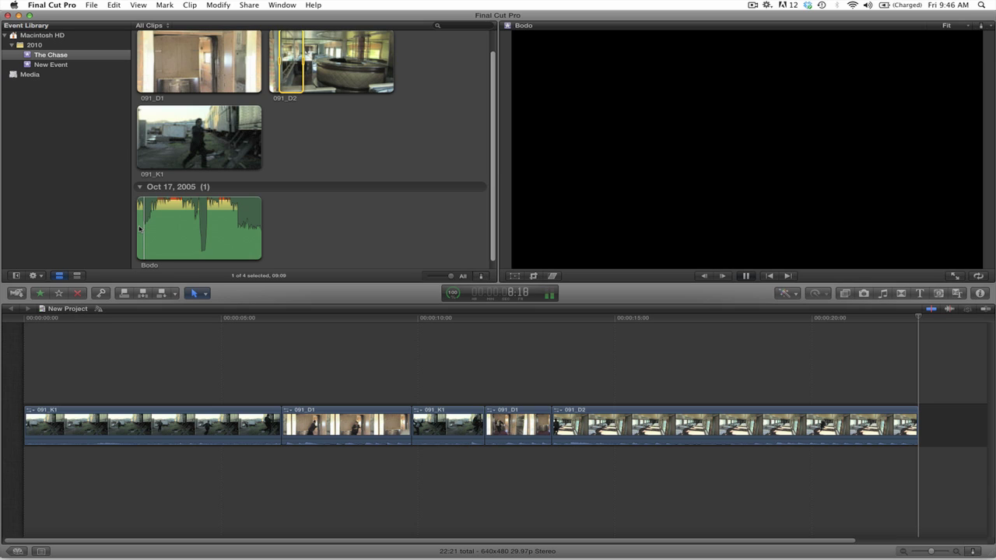
left_click(140, 228)
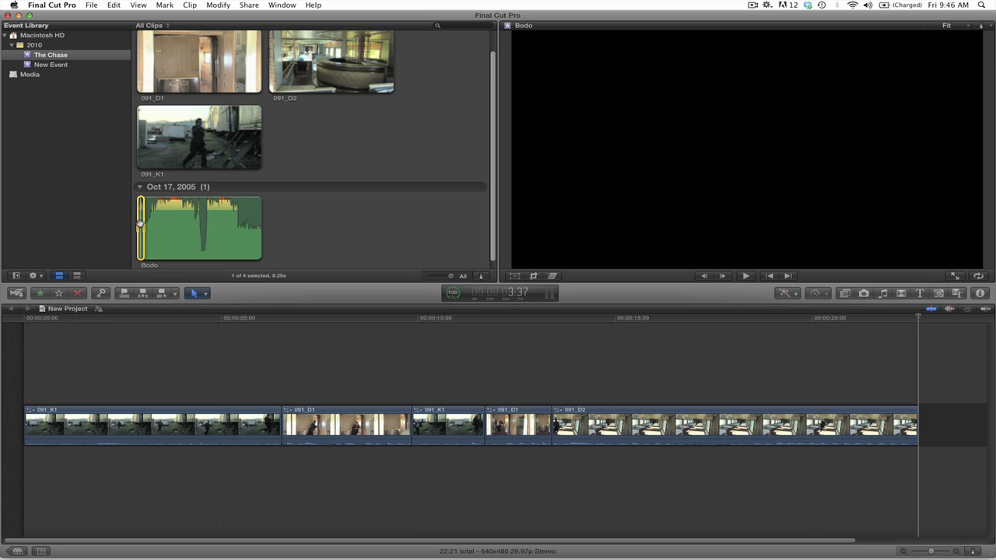
Step: Place Bodo beneath the chase clips and stretch it to end with 091_D2 at 22:21
left_click_drag(140, 224, 29, 464)
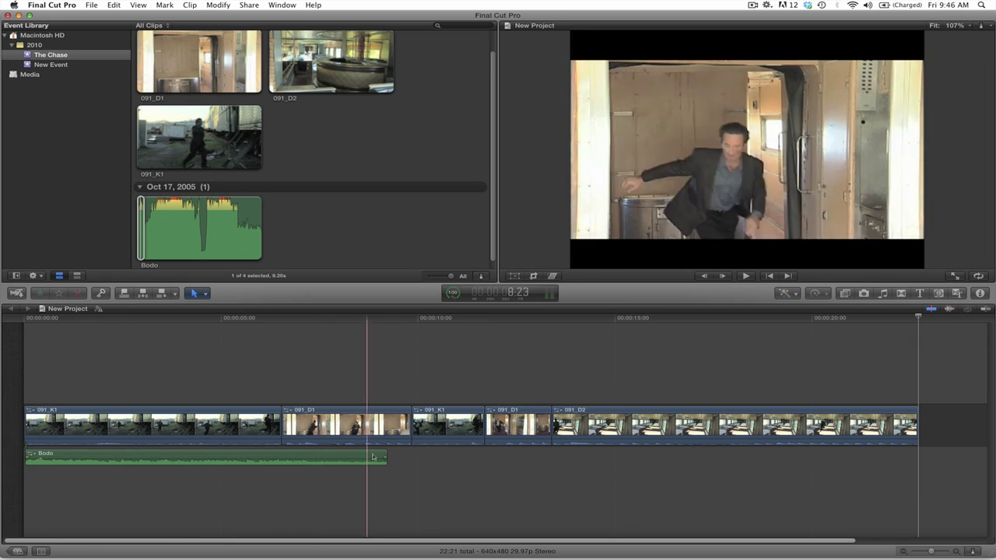
left_click_drag(385, 456, 919, 456)
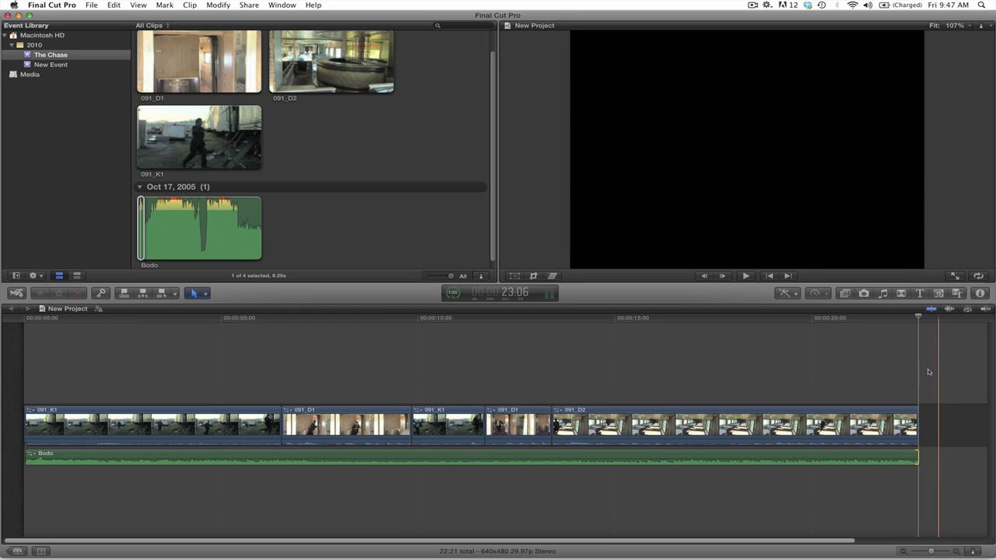
left_click(667, 319)
key("Home")
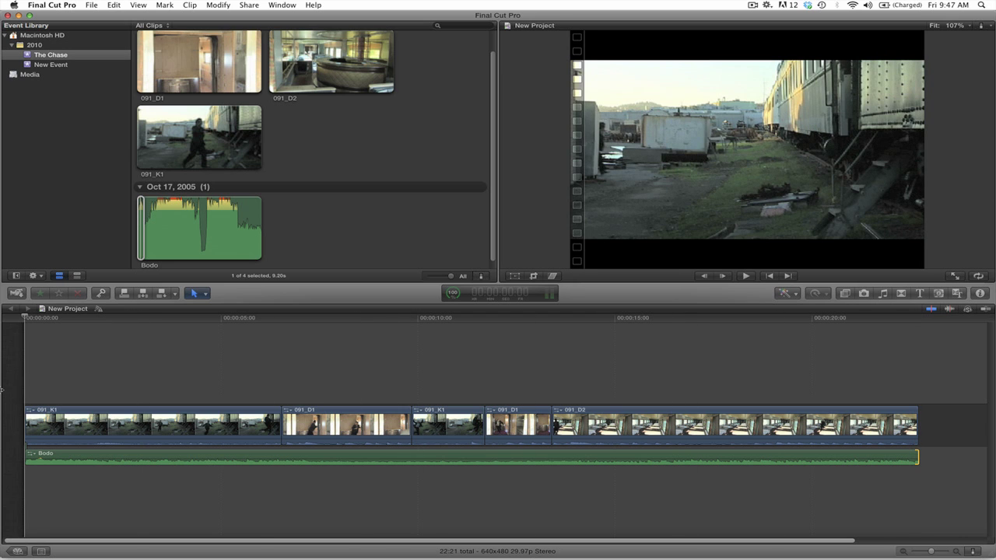
key("space")
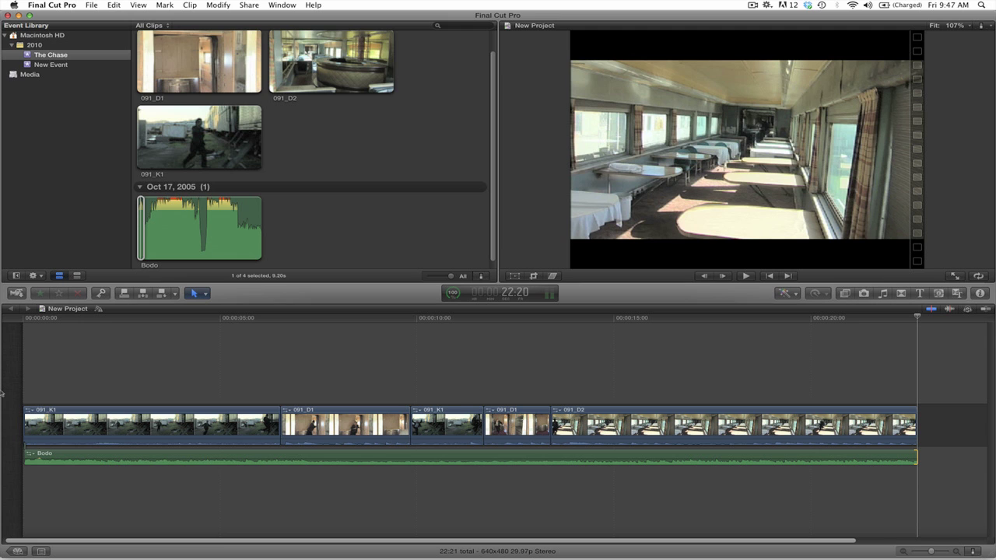
key("Home")
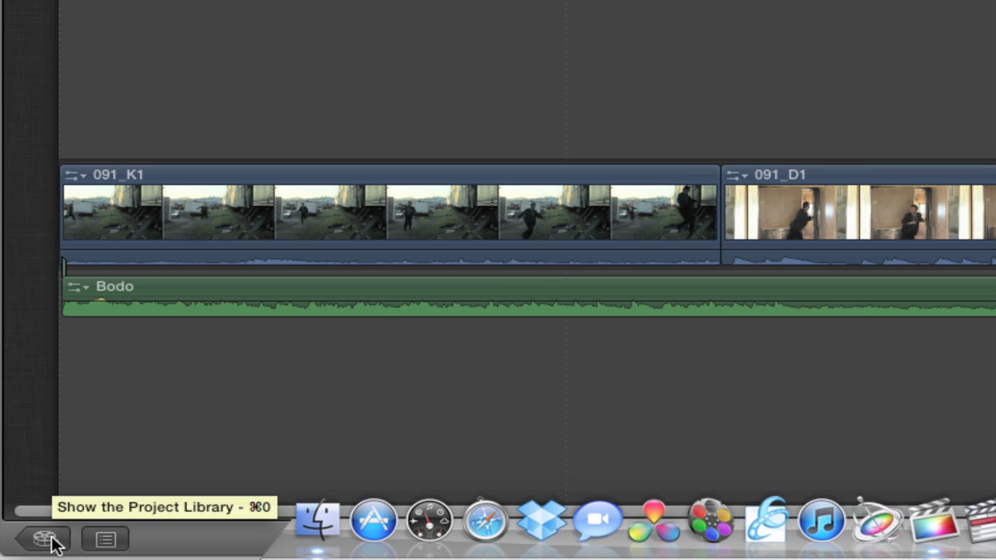
Step: Open the Project Library and inspect New Project's settings: 640x480, 29.97p, stereo 48 kHz
left_click(53, 541)
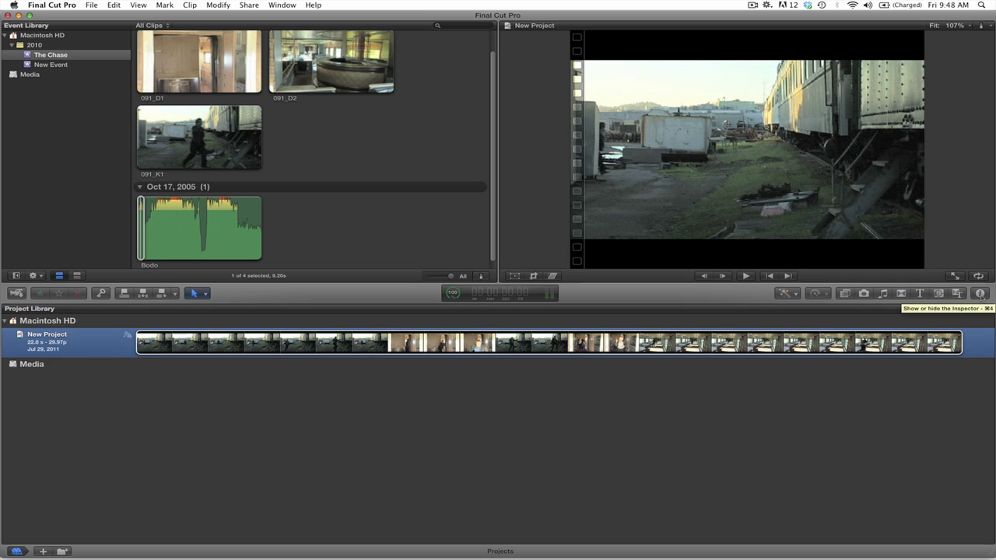
left_click(980, 293)
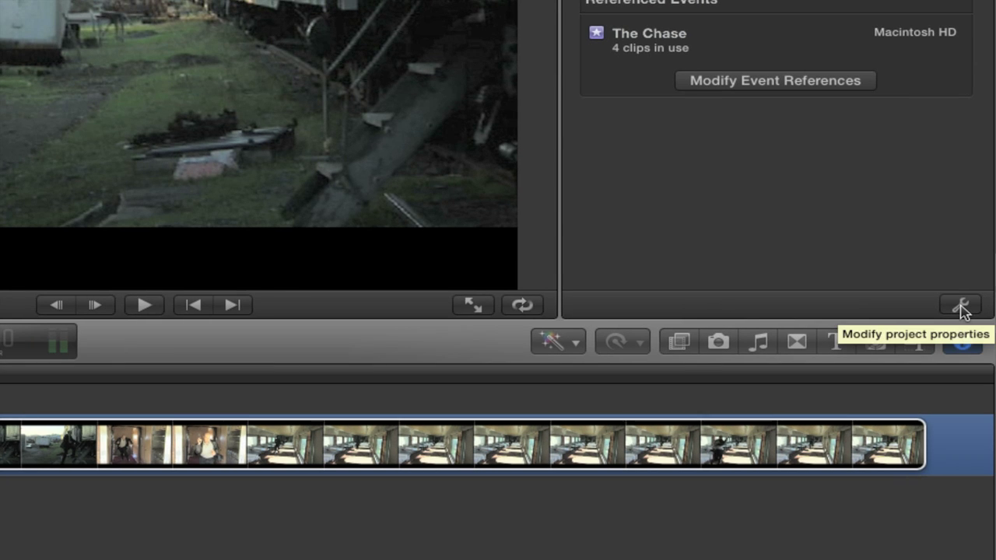
left_click(962, 307)
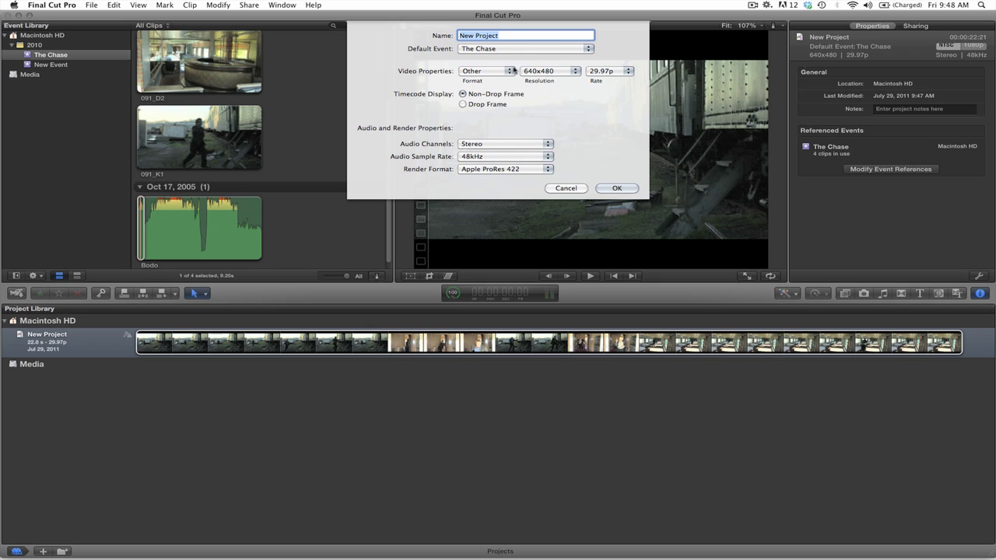
left_click(510, 71)
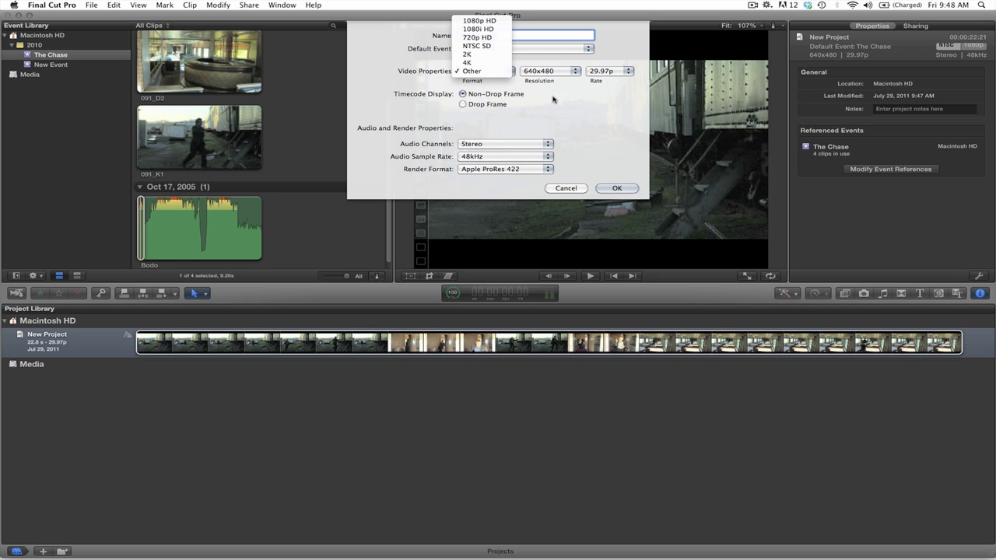
left_click(554, 100)
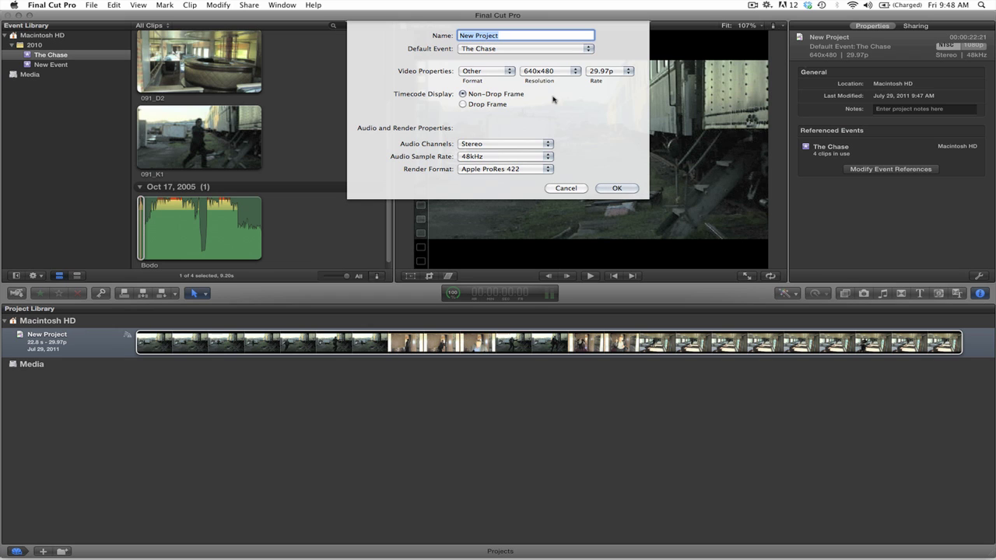
left_click(617, 189)
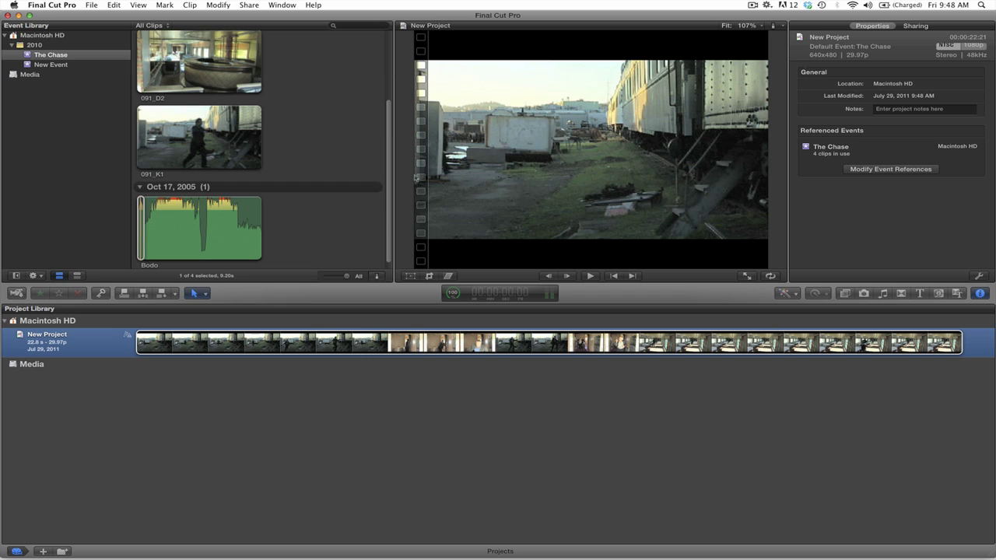
Step: Revert to the original window layout and put the playhead at 10:26 in the chase timeline
left_click(284, 5)
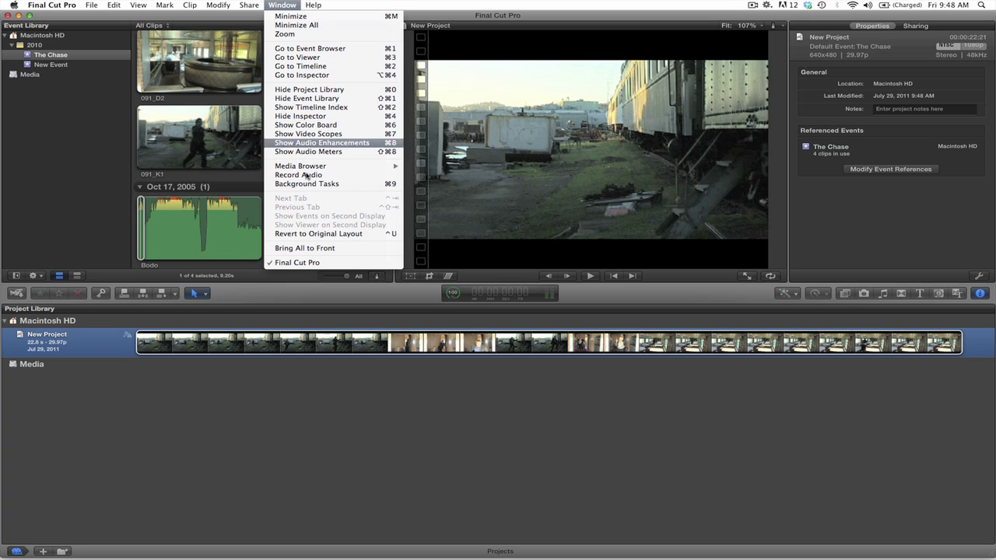
left_click(313, 234)
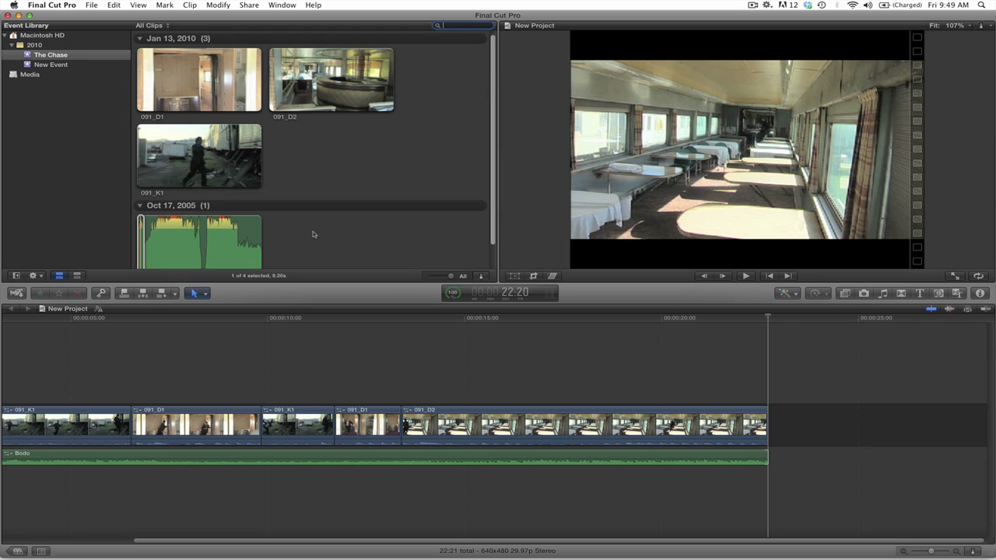
left_click(303, 373)
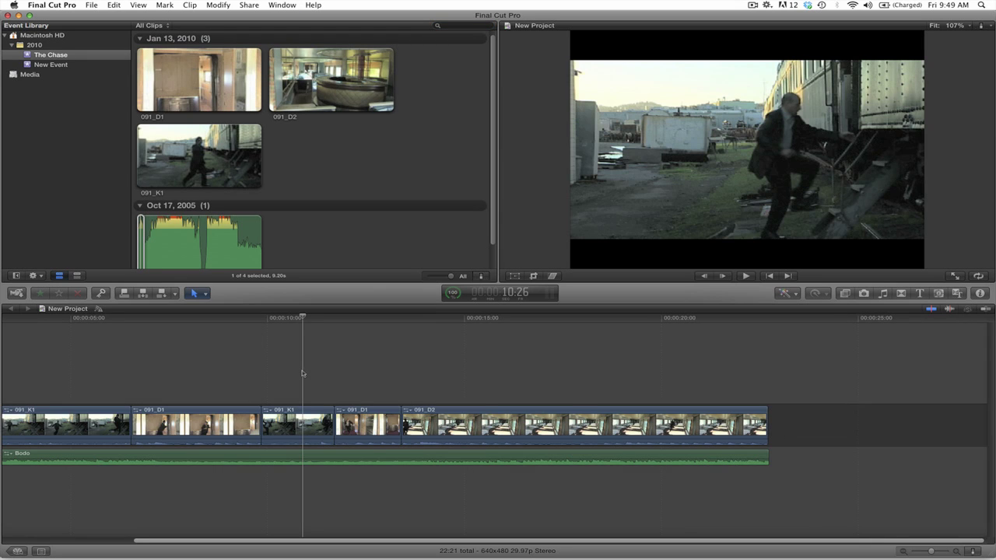
scroll(302, 373, "left", 4)
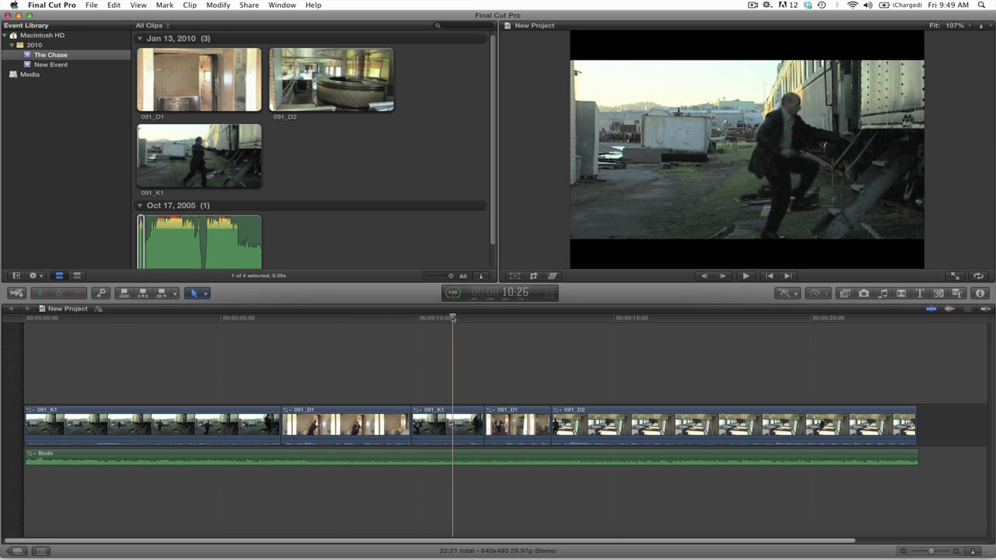
left_click_drag(451, 318, 413, 319)
left_click(438, 330)
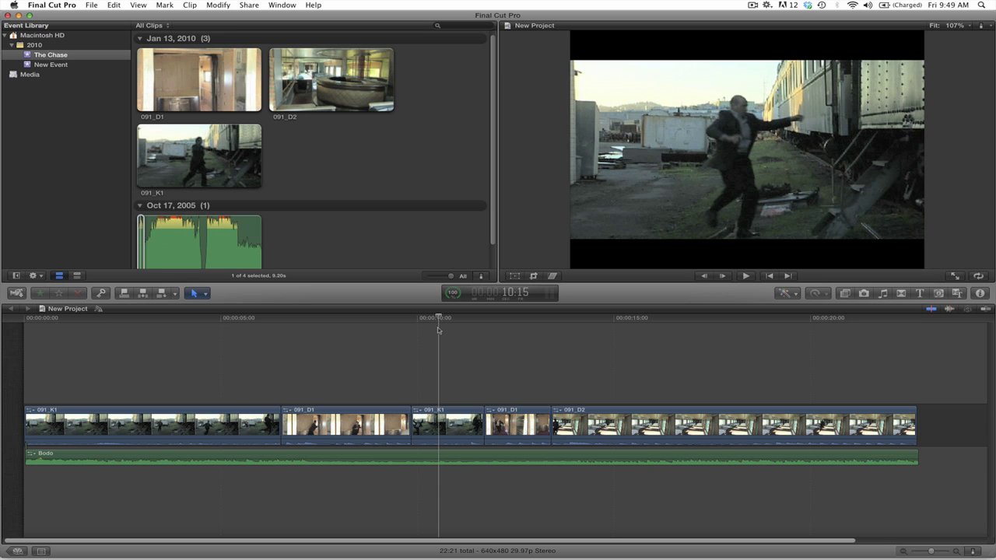
key("space")
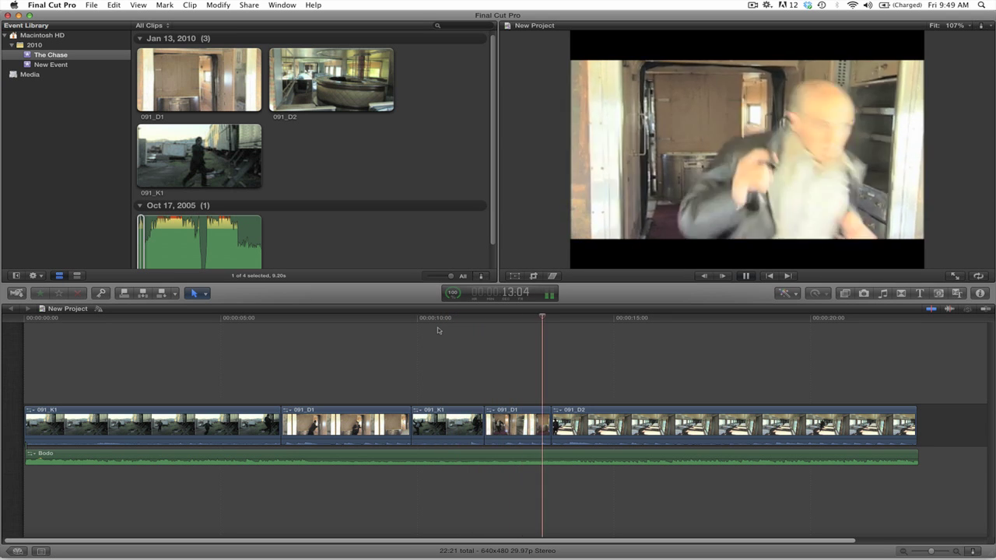
key("space")
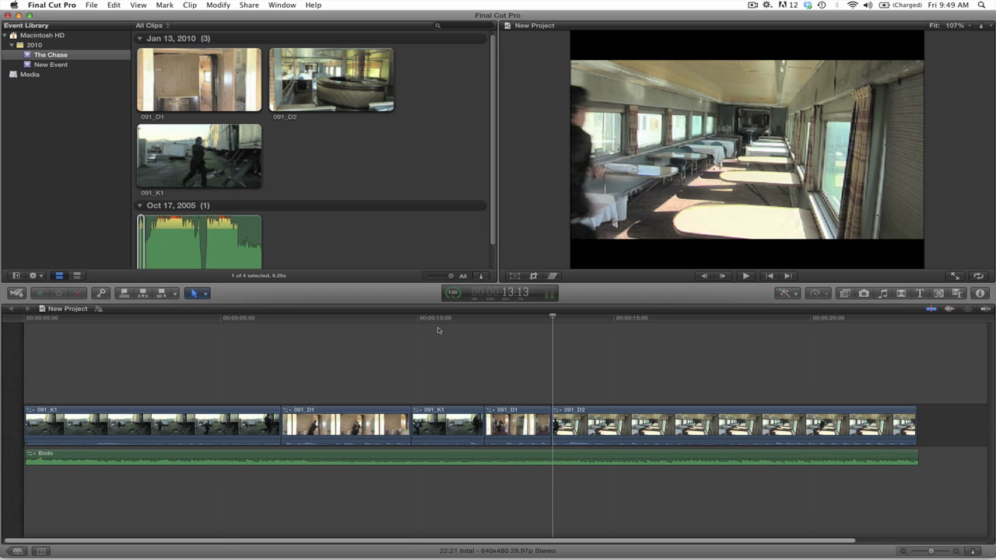
key("Left")
key("Left")
key("Left")
key("Left")
key("space")
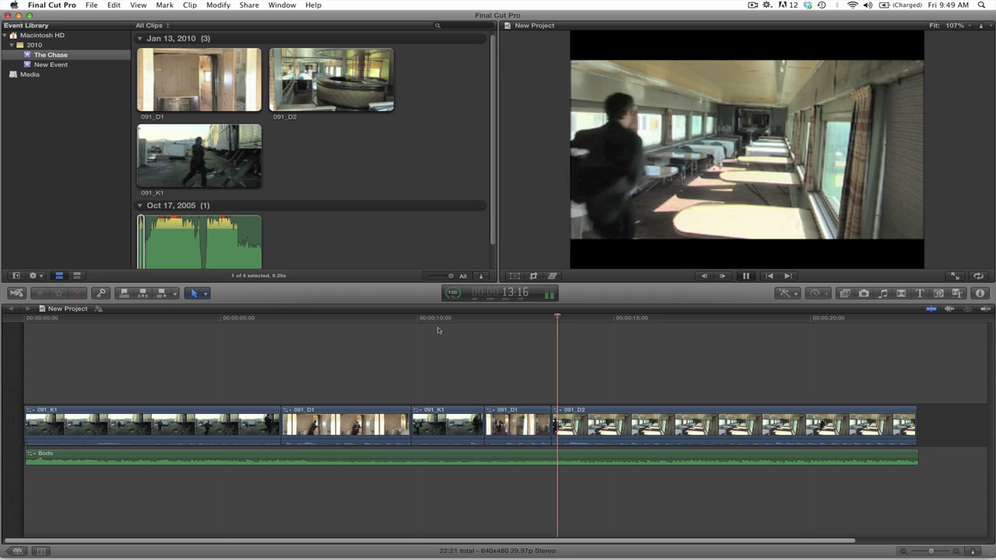
key("space")
key("Left")
key("Left")
key("Left")
key("Left")
key("Left")
key("Left")
key("Left")
key("Left")
key("Left")
key("Left")
key("Left")
key("Left")
key("Left")
key("Left")
key("Left")
key("Left")
key("Left")
key("Left")
key("Left")
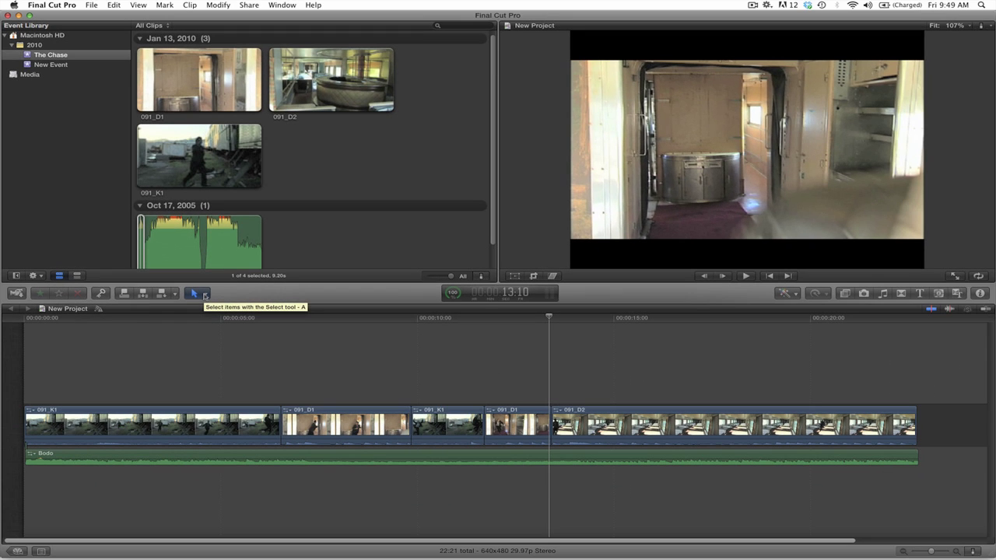
Step: Choose the Trim tool and position the playhead at the D1/D2 edit, 13:16
left_click(207, 296)
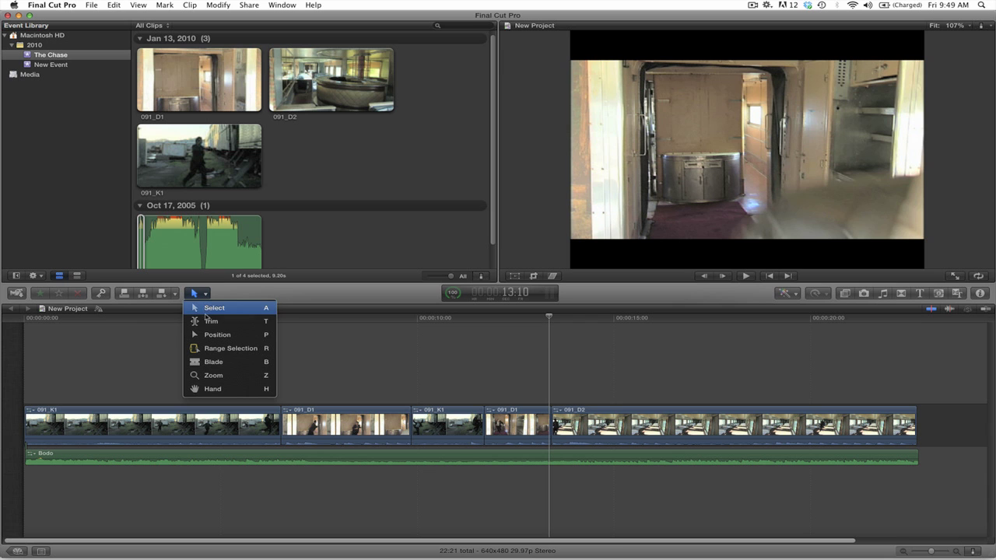
left_click(207, 322)
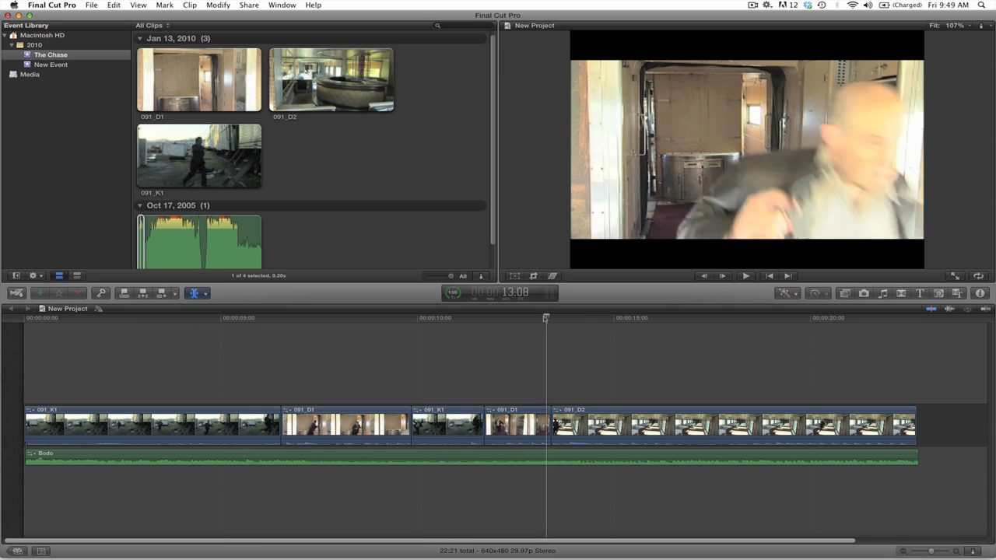
left_click(558, 319)
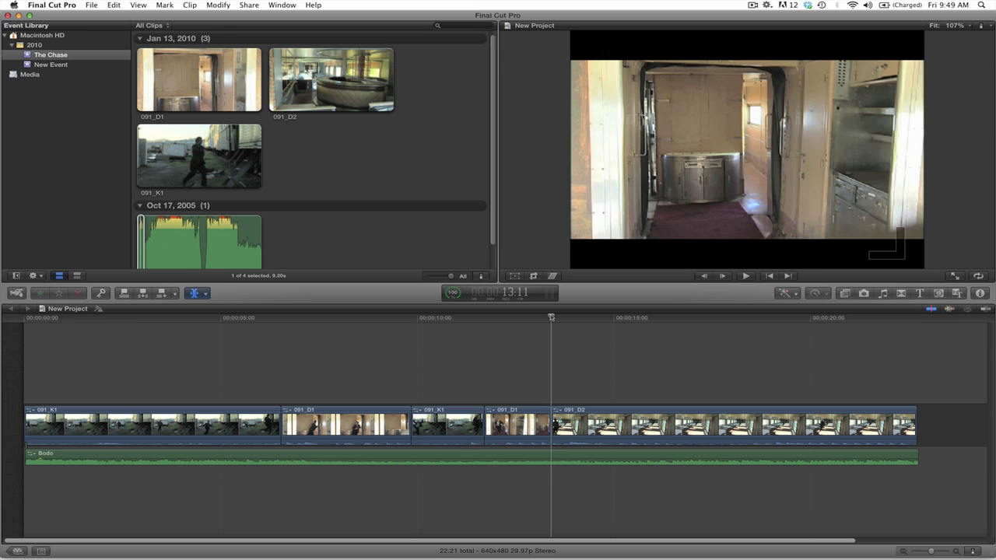
left_click(551, 424)
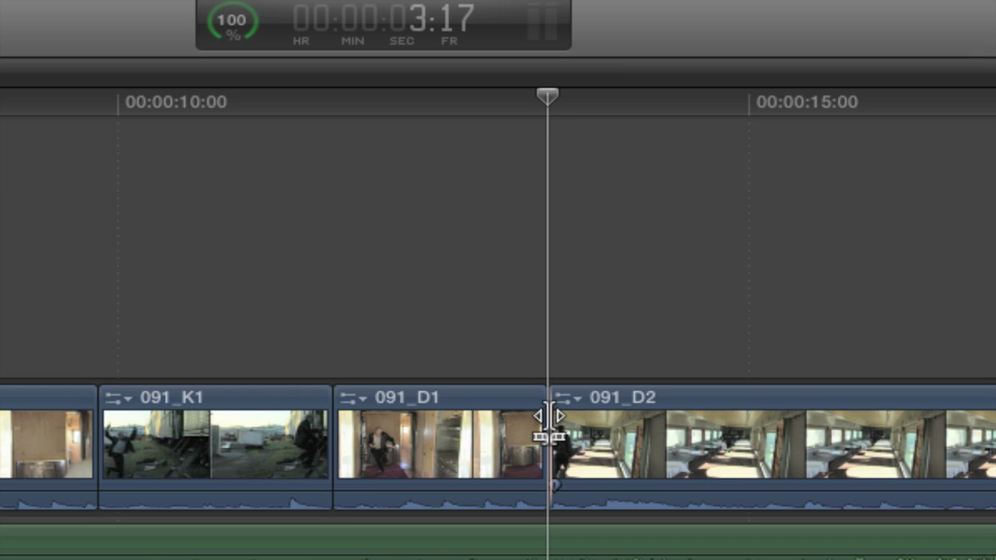
Step: Ripple-extend 091_D1 by one frame at the D1/D2 edit, making the project 22:22
left_click_drag(549, 418, 535, 414)
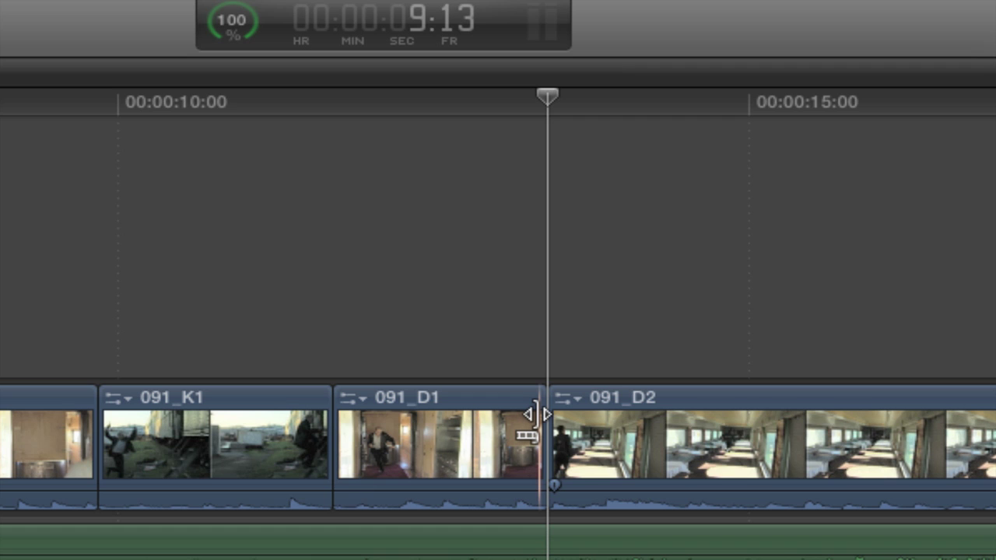
mouse_move(536, 414)
left_mouse_down()
mouse_move(562, 414)
mouse_move(537, 412)
left_mouse_up()
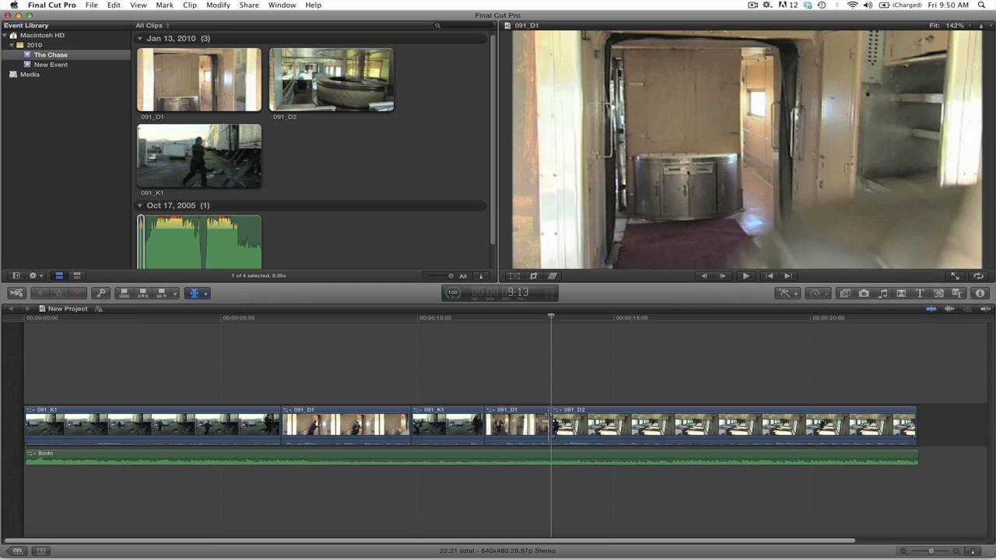
left_click(549, 421)
mouse_move(552, 424)
left_mouse_down()
mouse_move(562, 425)
mouse_move(552, 425)
left_mouse_up()
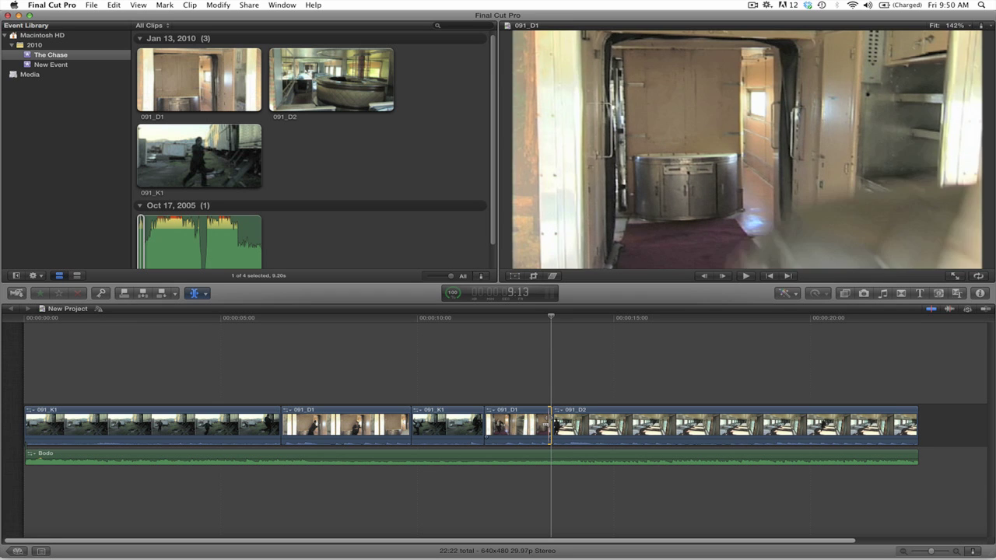
left_click(526, 325)
key("space")
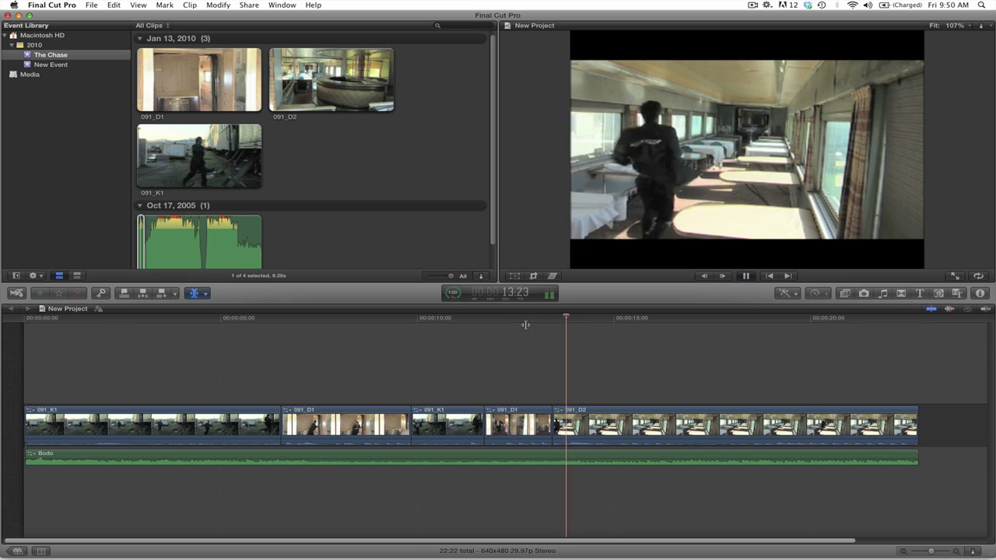
left_click(526, 324)
key("space")
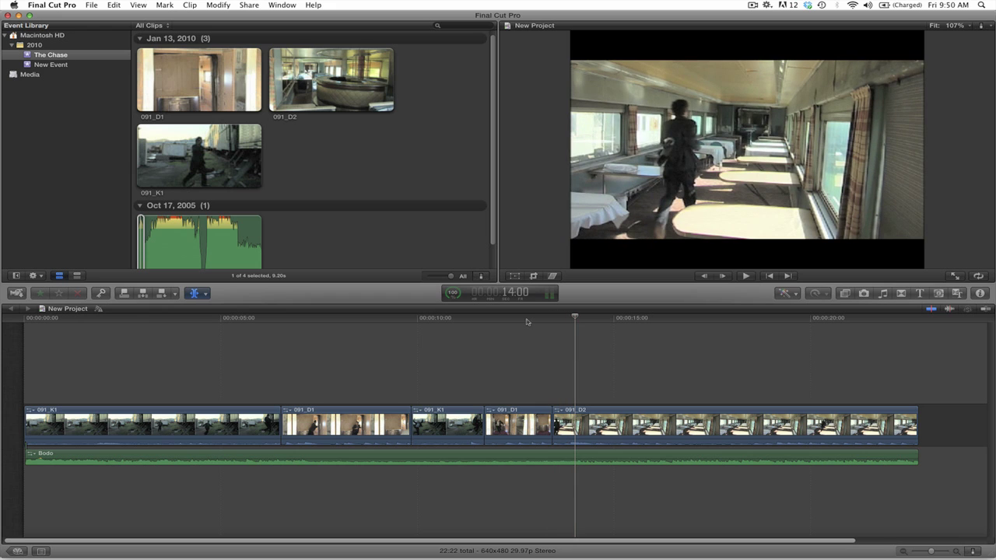